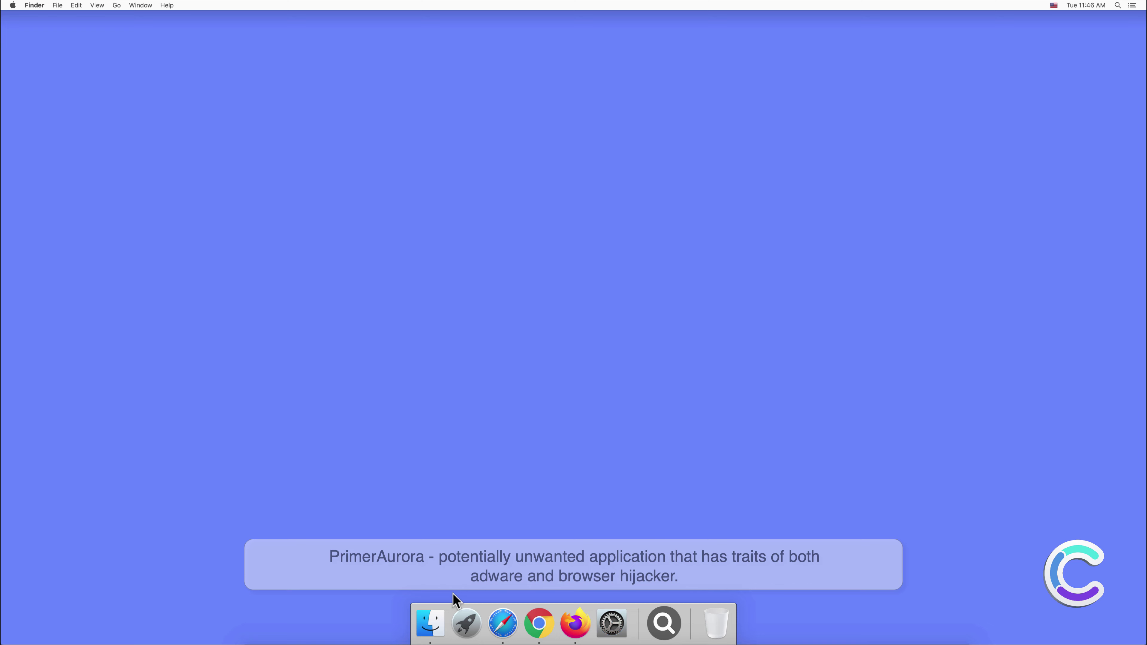
# Step: Launch PrimerAurora from Finder's Applications folder to bring up its Safari Extensions preferences
pyautogui.click(429, 622)
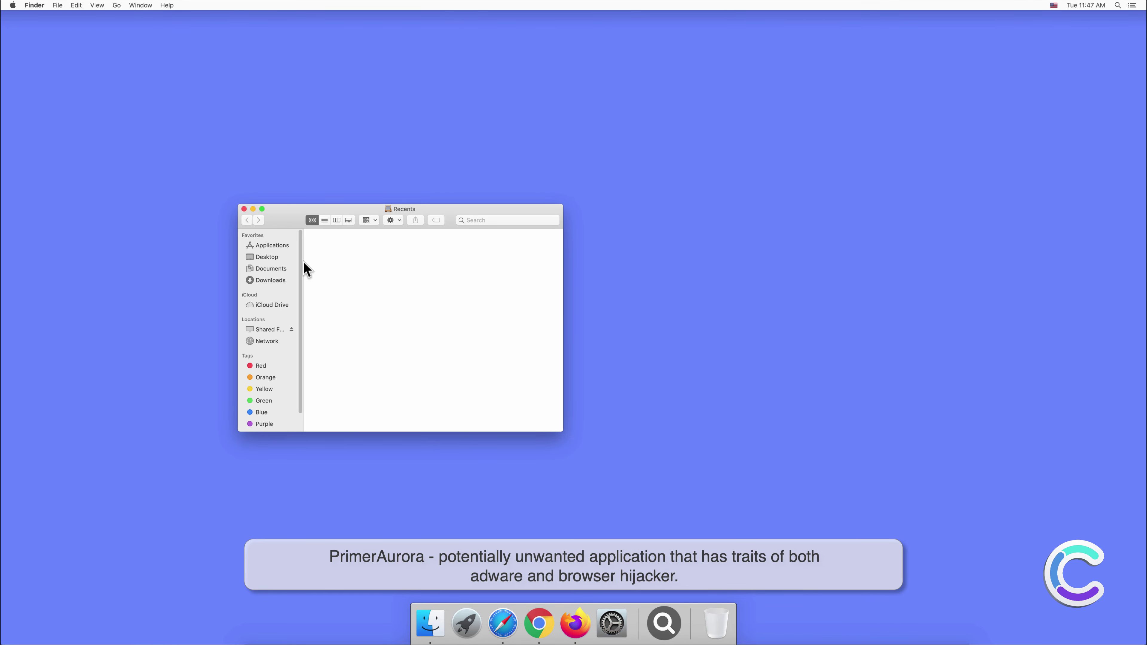
pyautogui.click(279, 245)
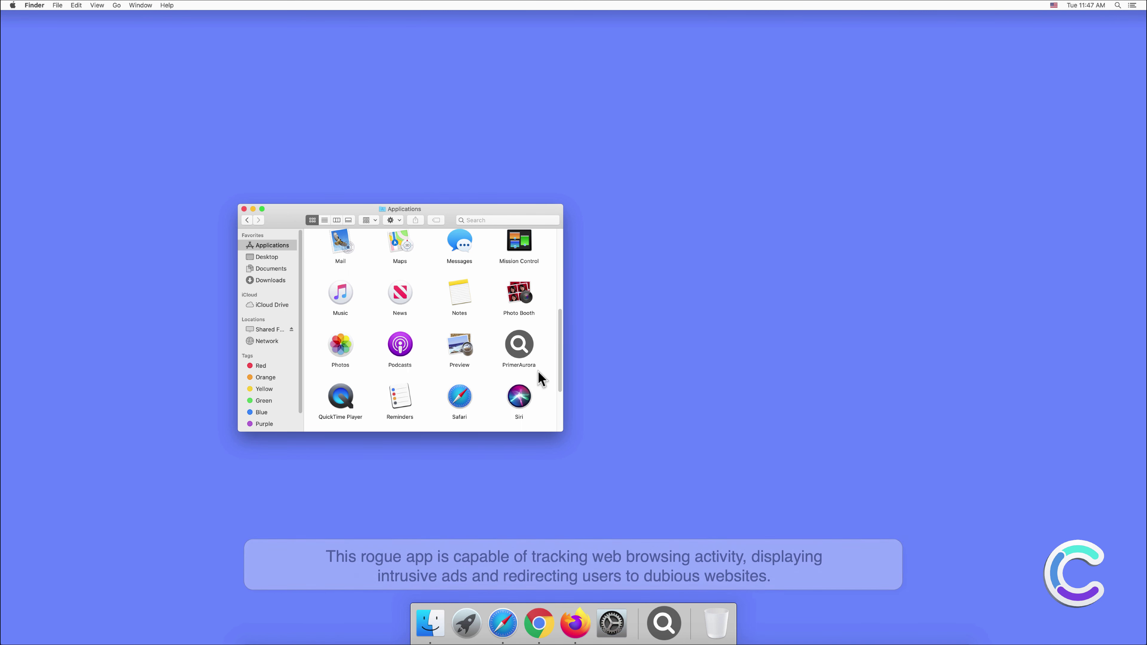
pyautogui.click(525, 362)
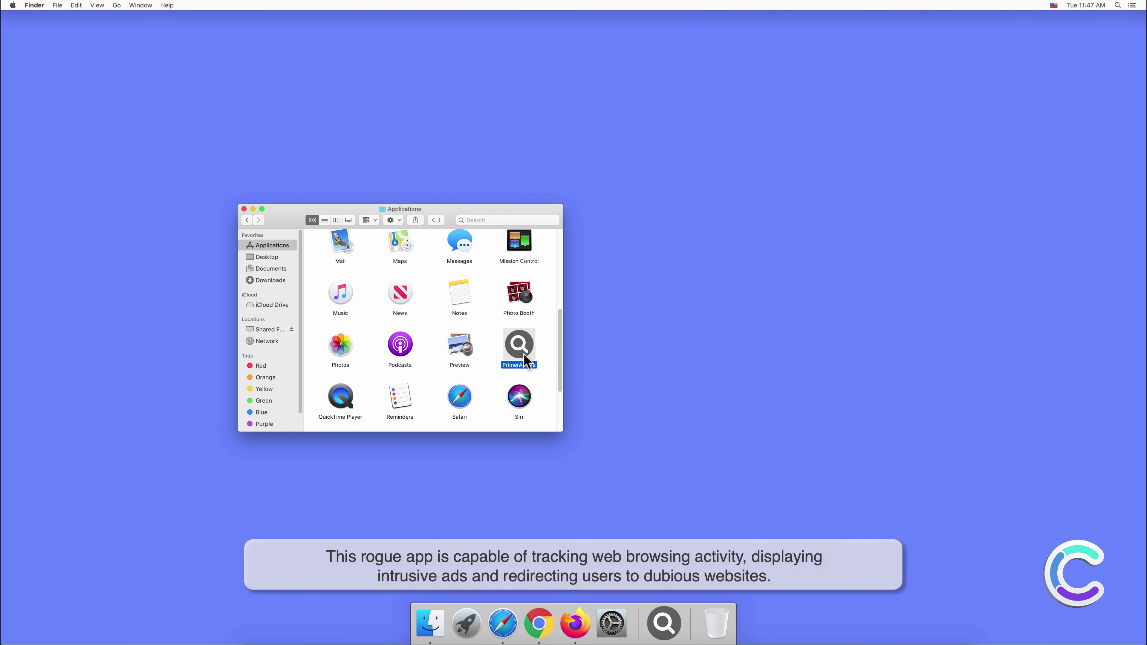
pyautogui.doubleClick(525, 362)
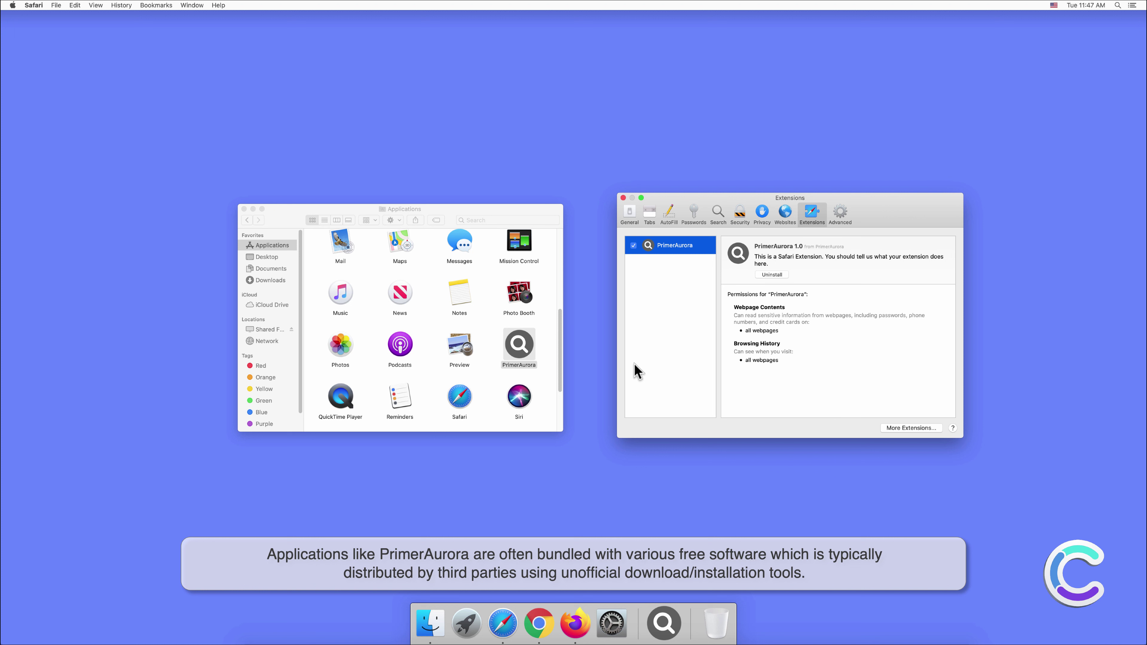
# Step: Close the Extensions preferences and Applications window, then search 'search engine test' from Safari's address bar
pyautogui.click(623, 198)
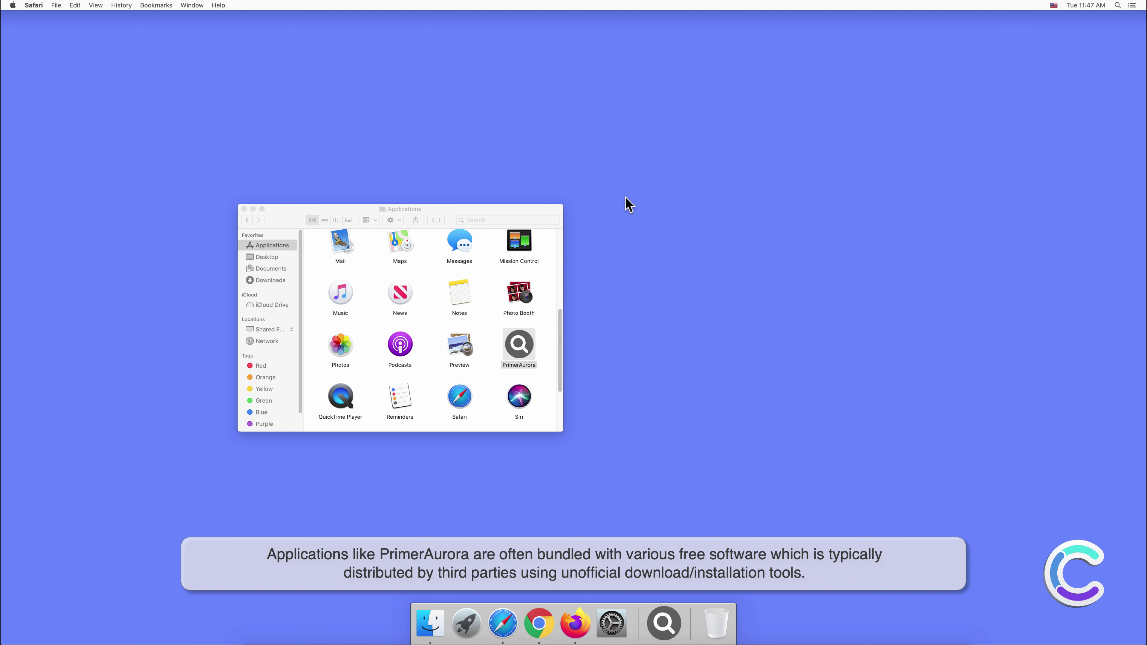
pyautogui.click(243, 209)
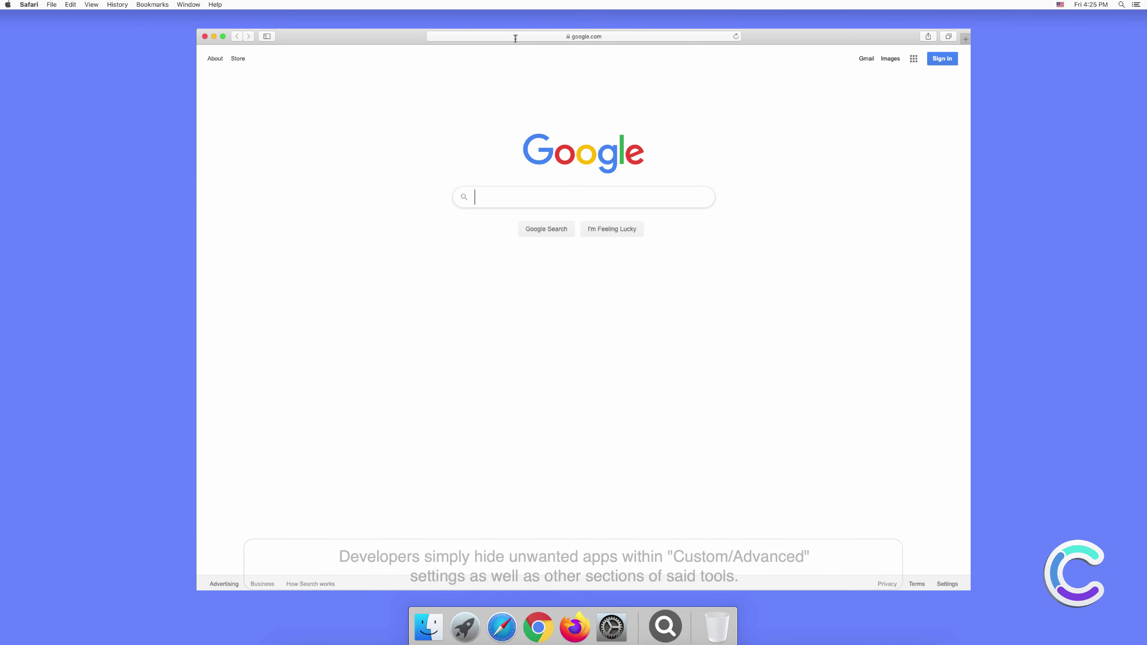
pyautogui.click(515, 36)
pyautogui.write('search e')
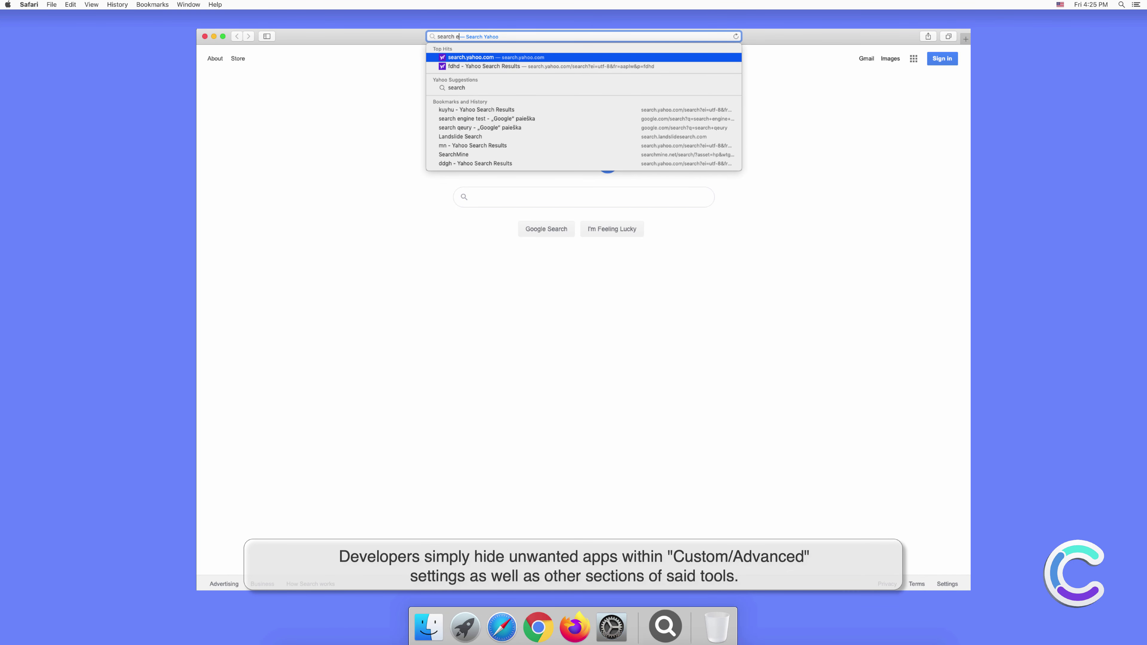
pyautogui.write('ngine test')
pyautogui.press('Return')
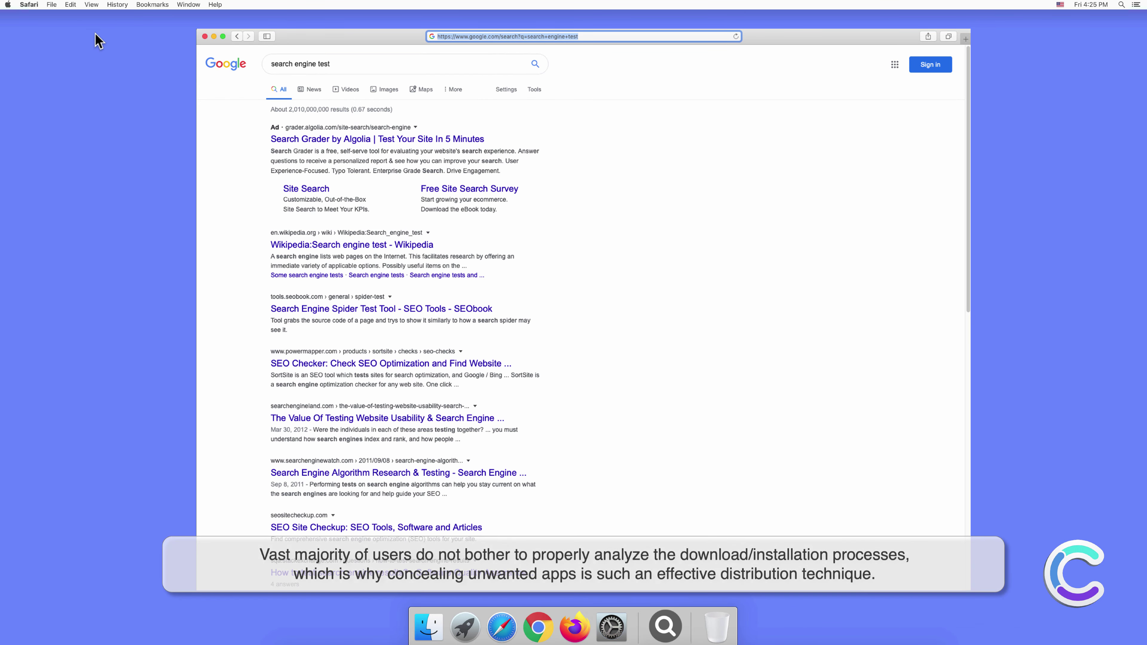
pyautogui.click(32, 5)
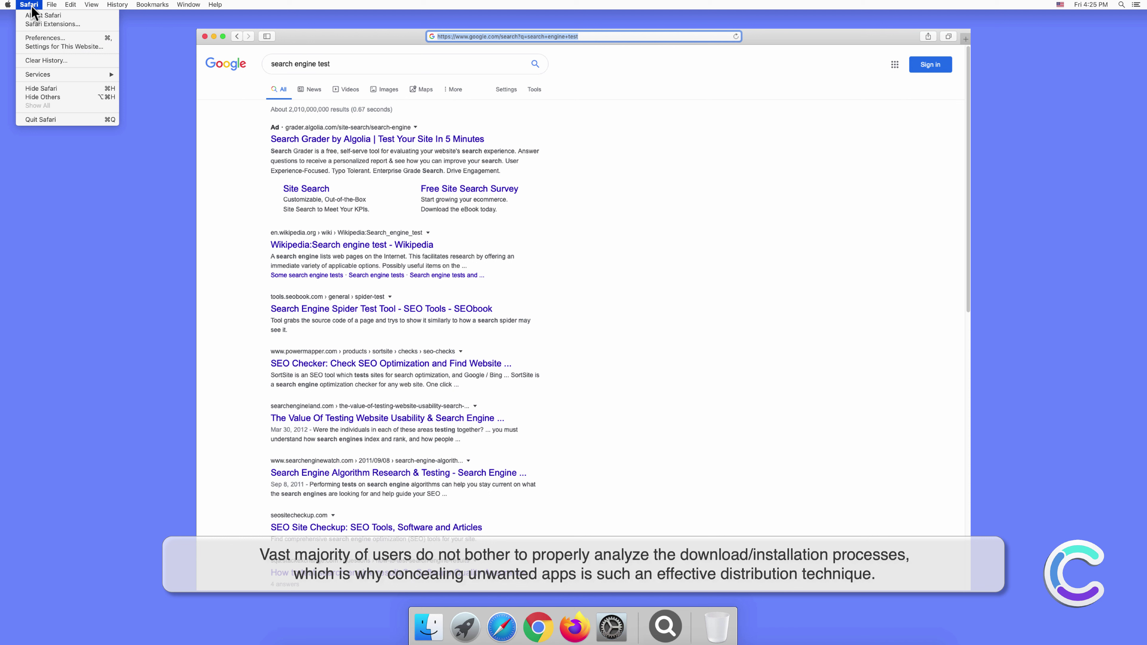
pyautogui.click(45, 38)
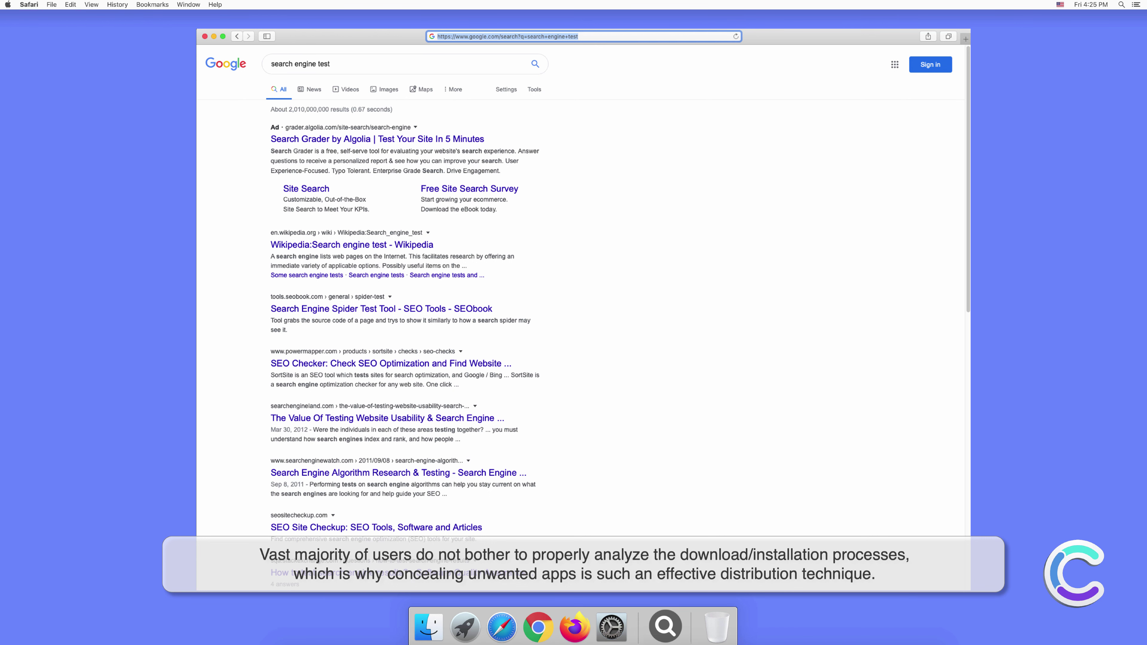
pyautogui.click(701, 229)
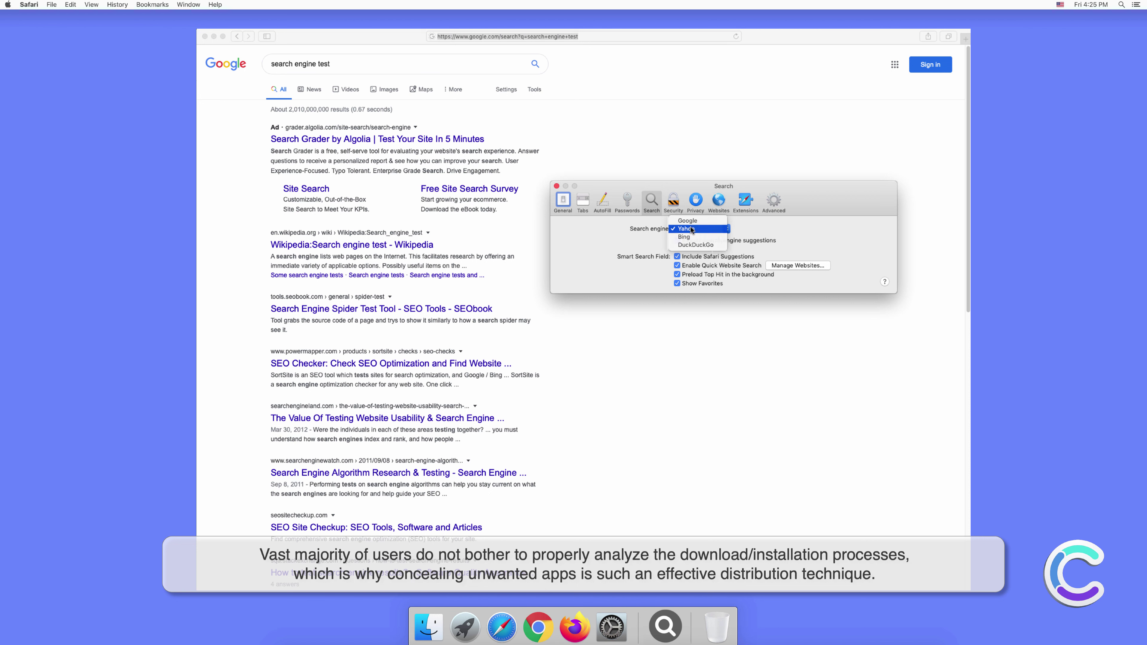
pyautogui.click(691, 230)
pyautogui.click(556, 186)
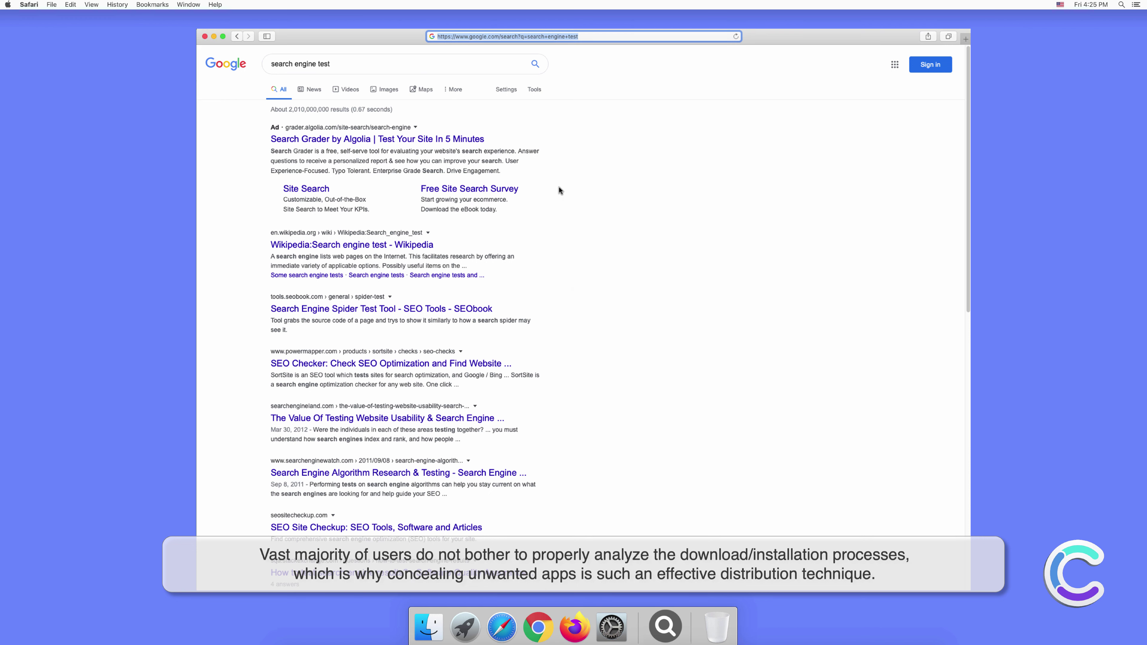
# Step: In a new Safari tab, enter the search 'testing search engine', correcting the typo
pyautogui.click(963, 38)
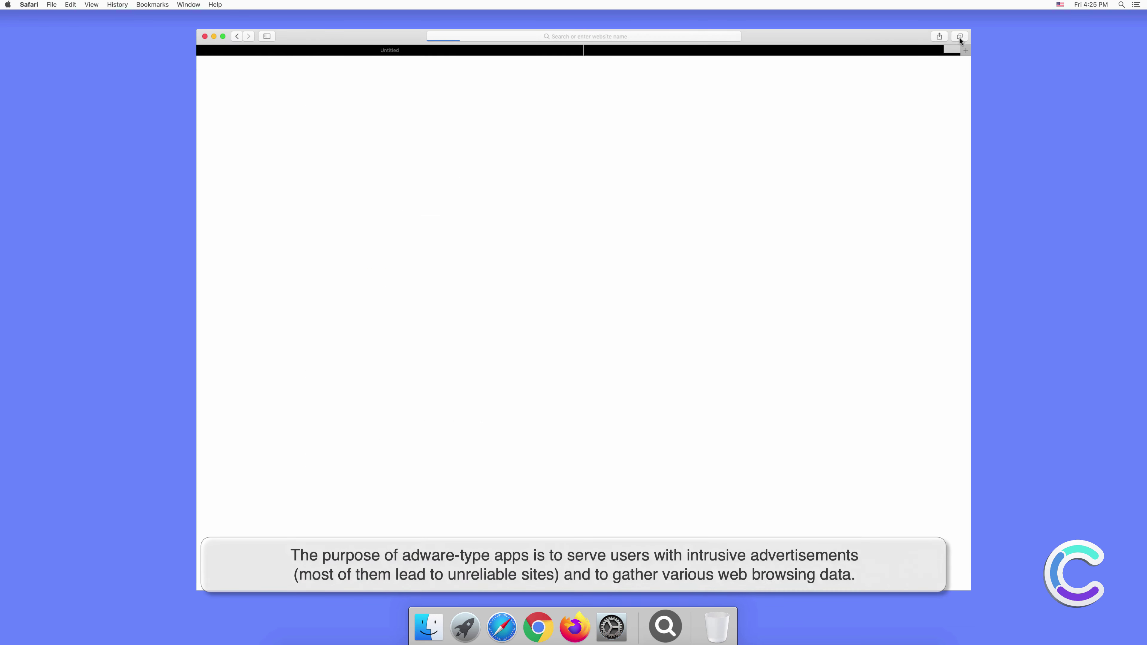
pyautogui.click(642, 35)
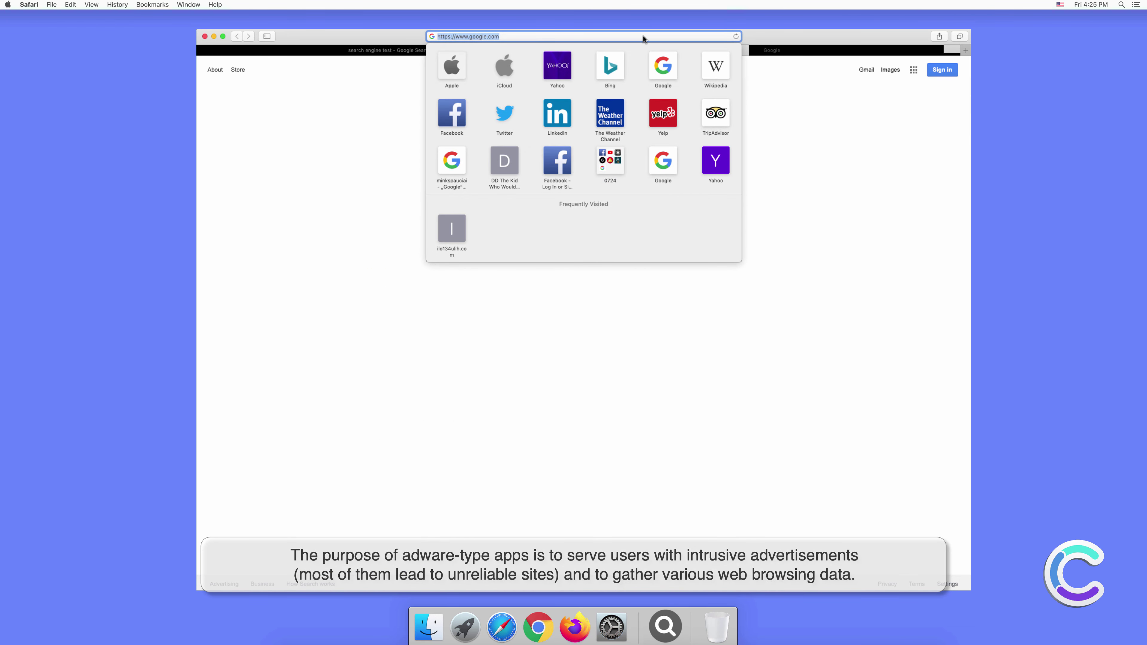
pyautogui.write('testing')
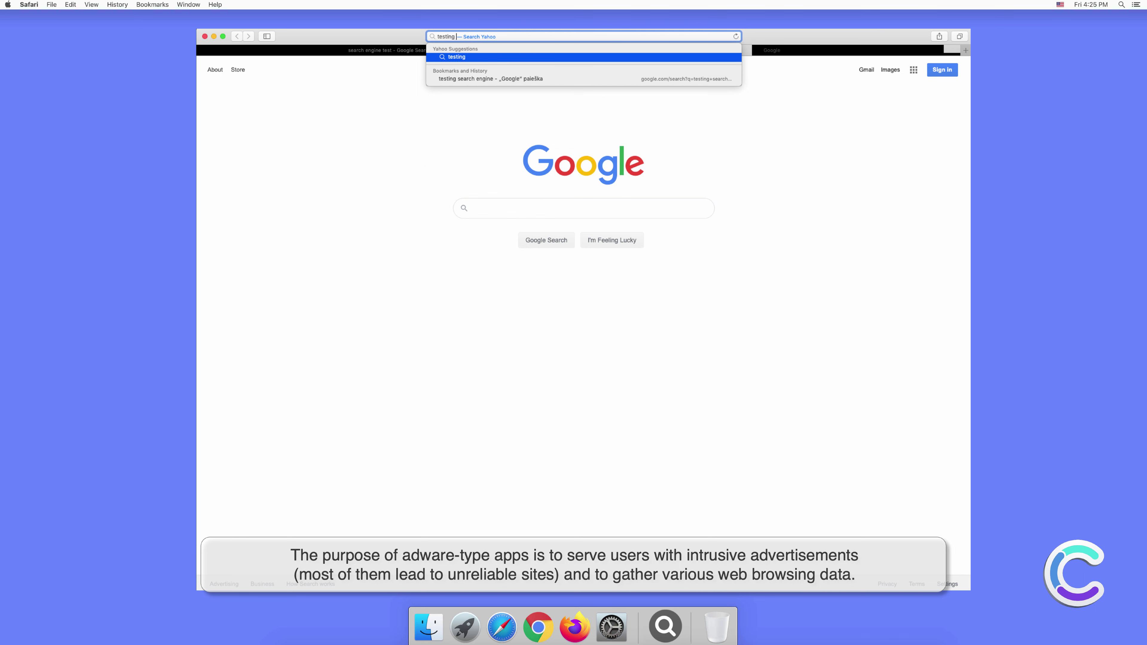
pyautogui.write(' searr')
pyautogui.press('BackSpace')
pyautogui.write('ch')
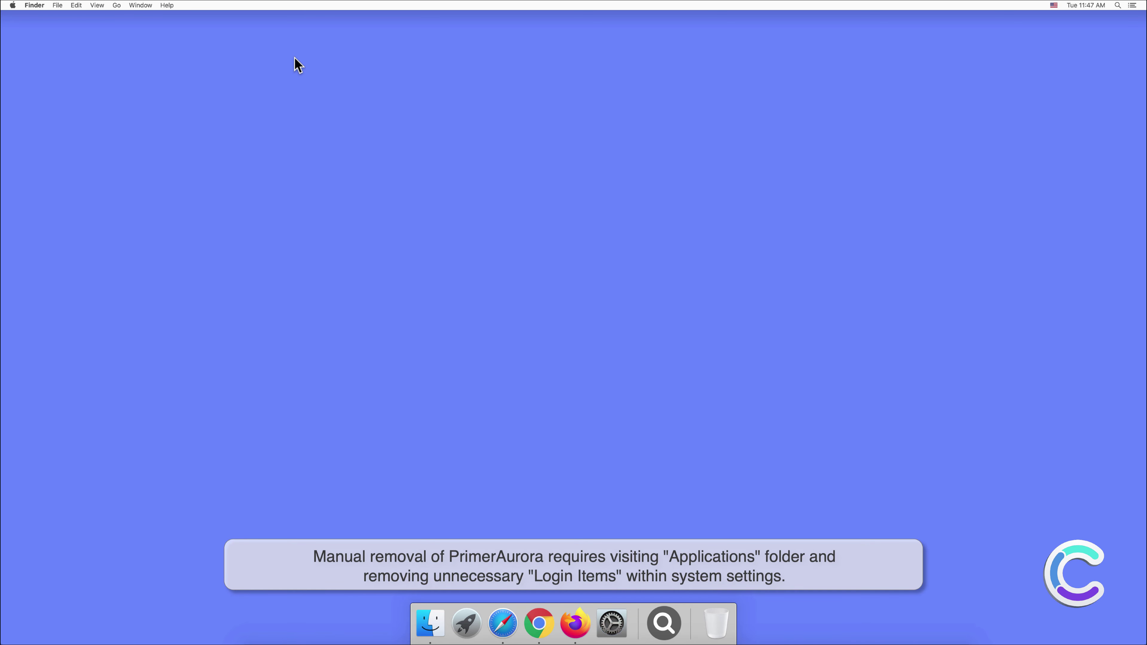
# Step: Move PrimerAurora from the Applications folder to the Trash
pyautogui.click(427, 622)
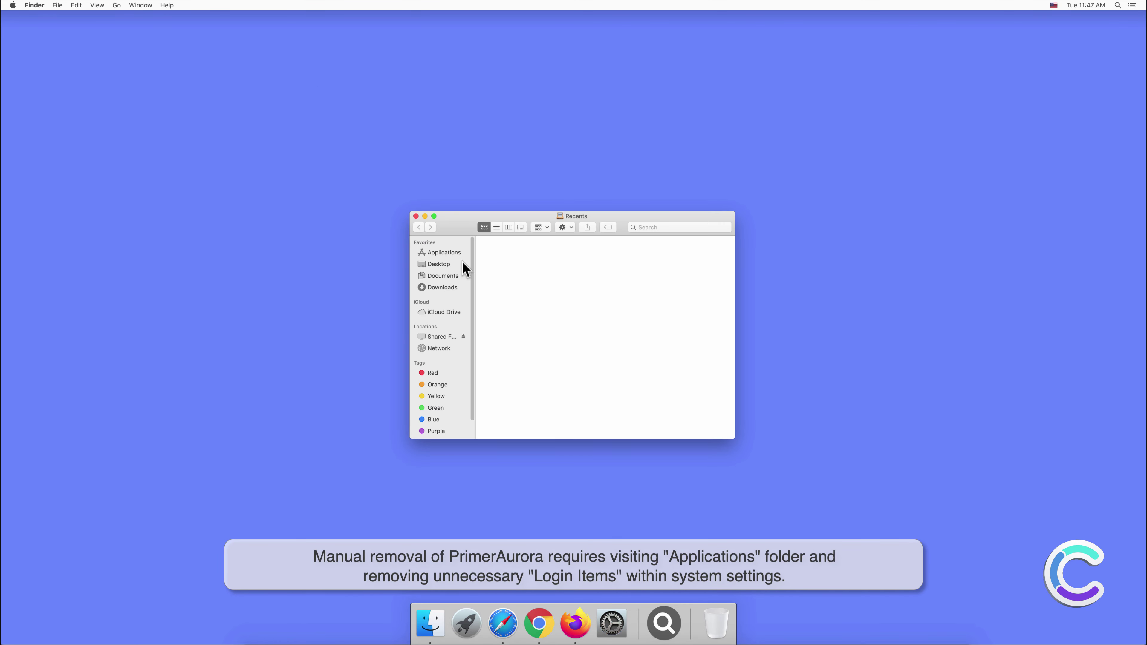
pyautogui.click(463, 254)
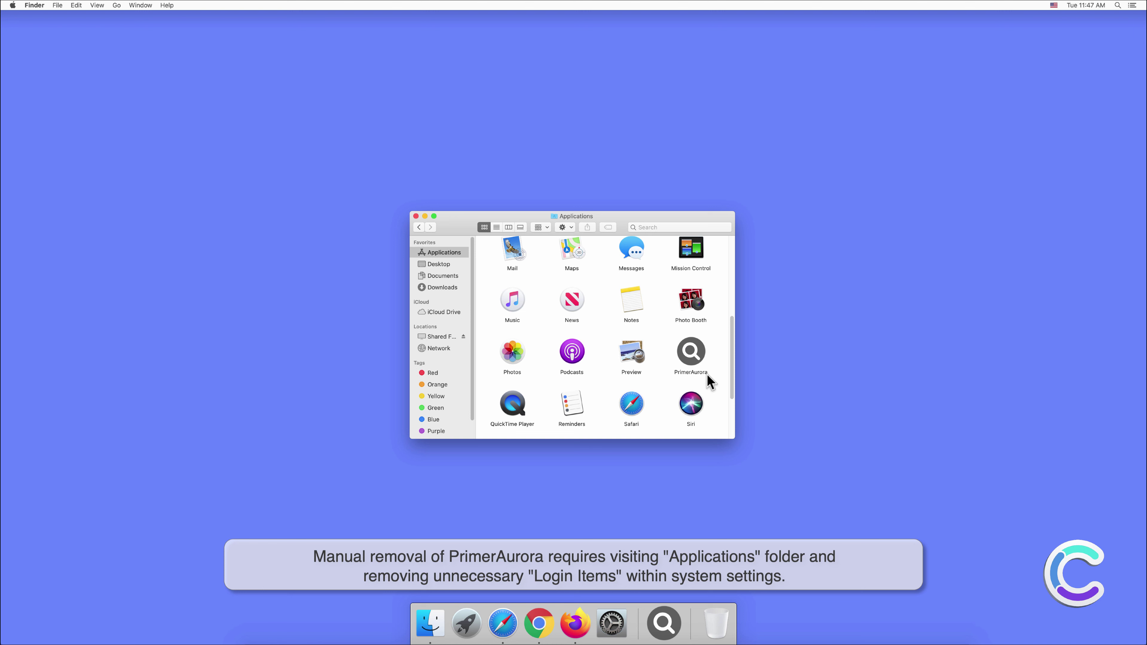
pyautogui.rightClick(698, 361)
pyautogui.click(707, 378)
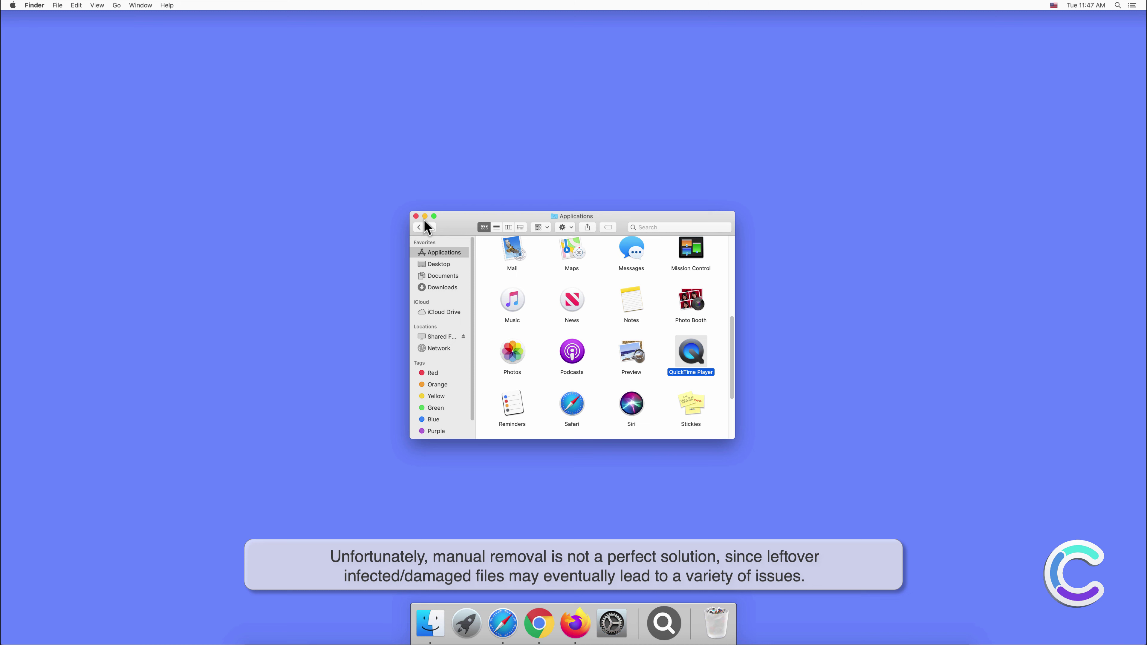
pyautogui.click(416, 216)
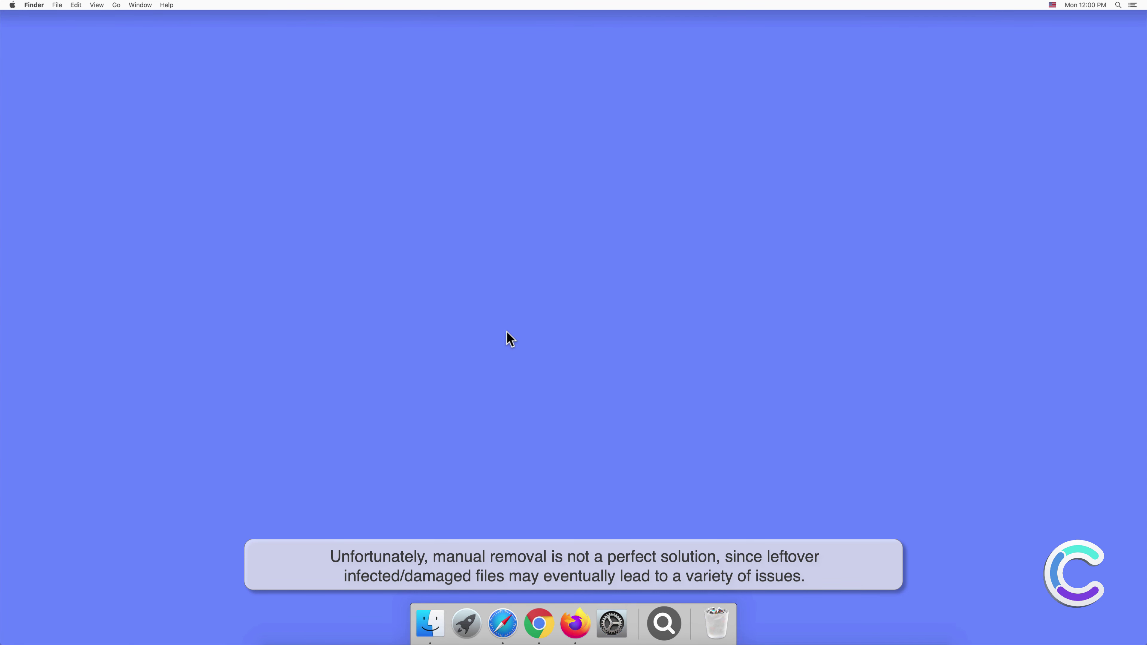
pyautogui.click(613, 621)
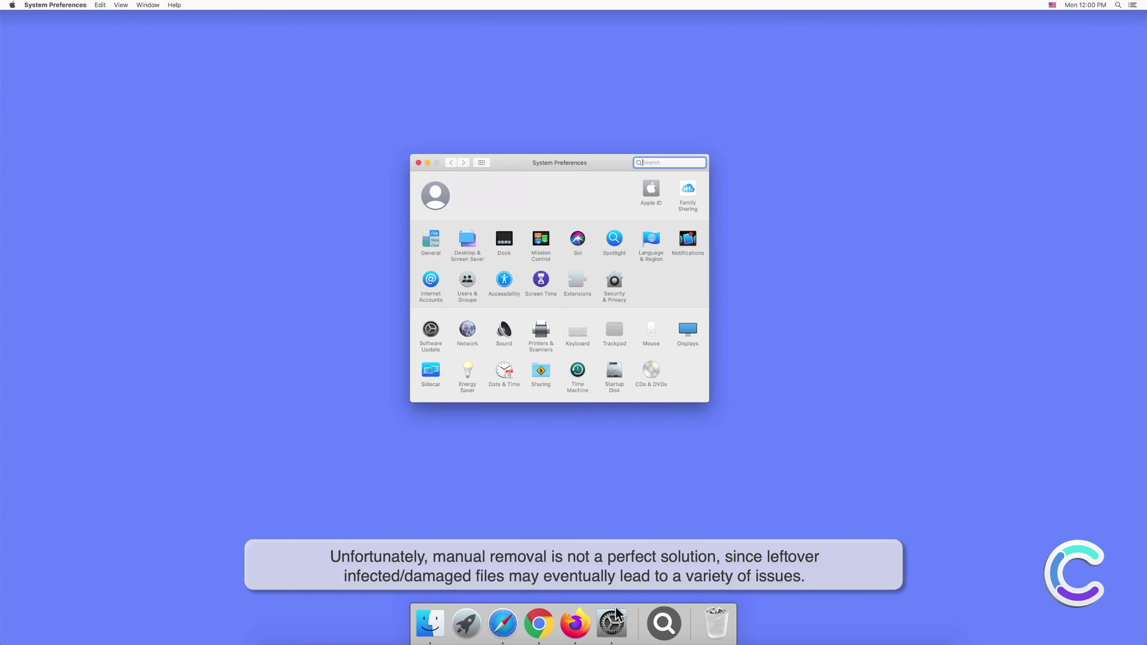
pyautogui.click(465, 281)
pyautogui.click(616, 184)
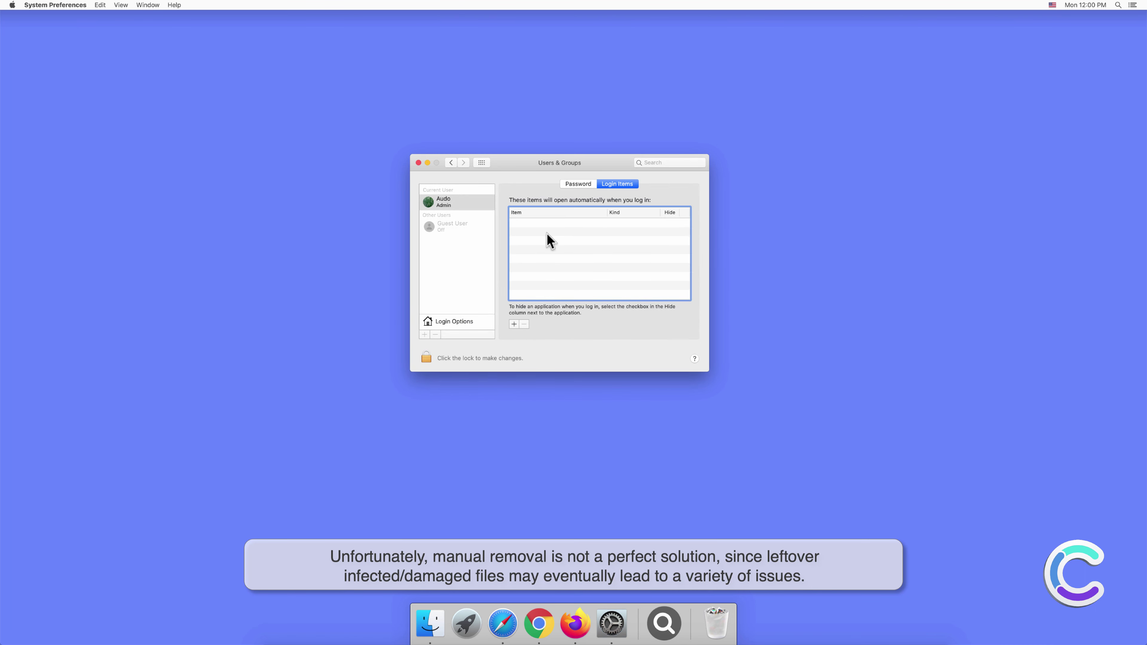
# Step: Close the Users & Groups settings and remove the PrimerAurora magnifier icon from the Dock
pyautogui.click(417, 163)
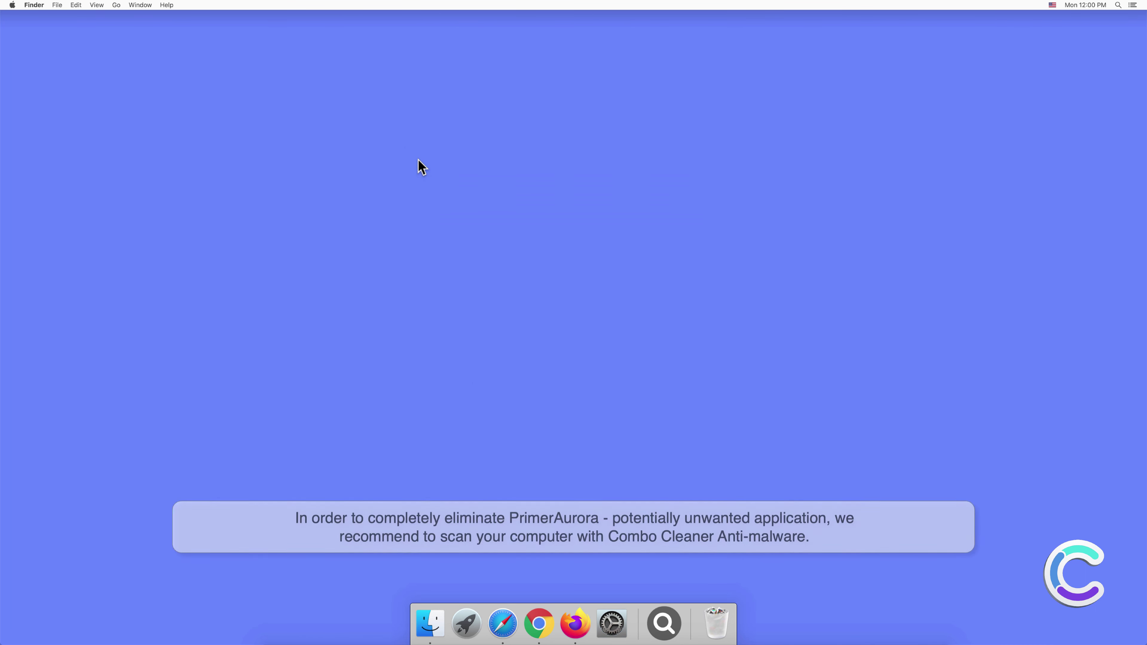
pyautogui.rightClick(663, 616)
pyautogui.moveTo(688, 567)
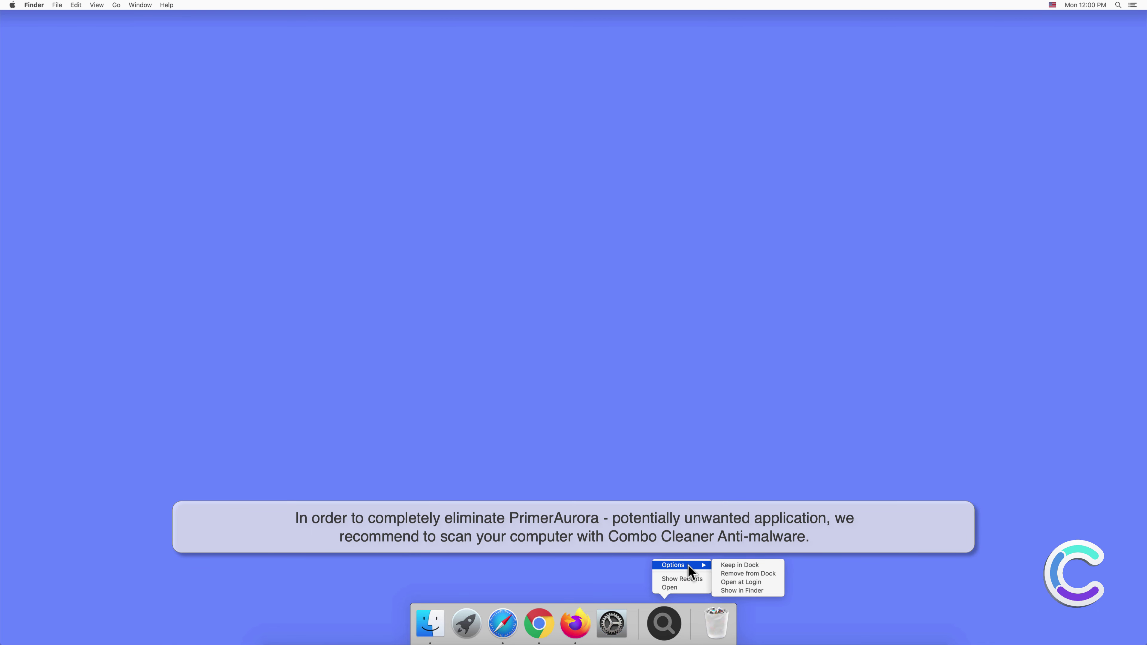
pyautogui.click(724, 573)
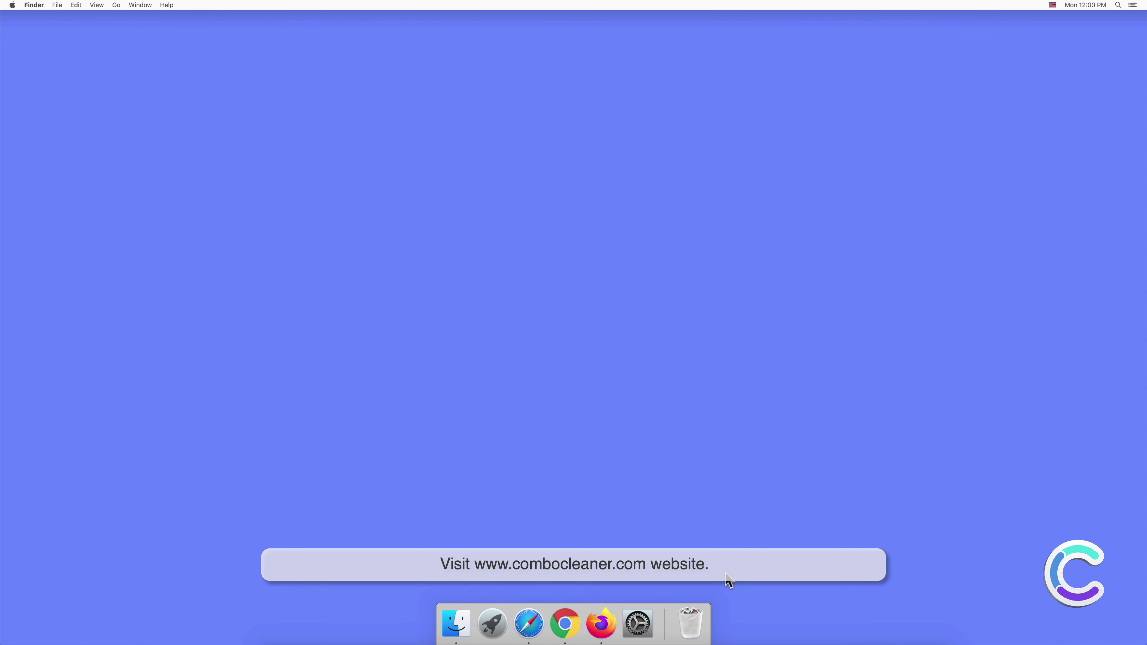
pyautogui.click(529, 623)
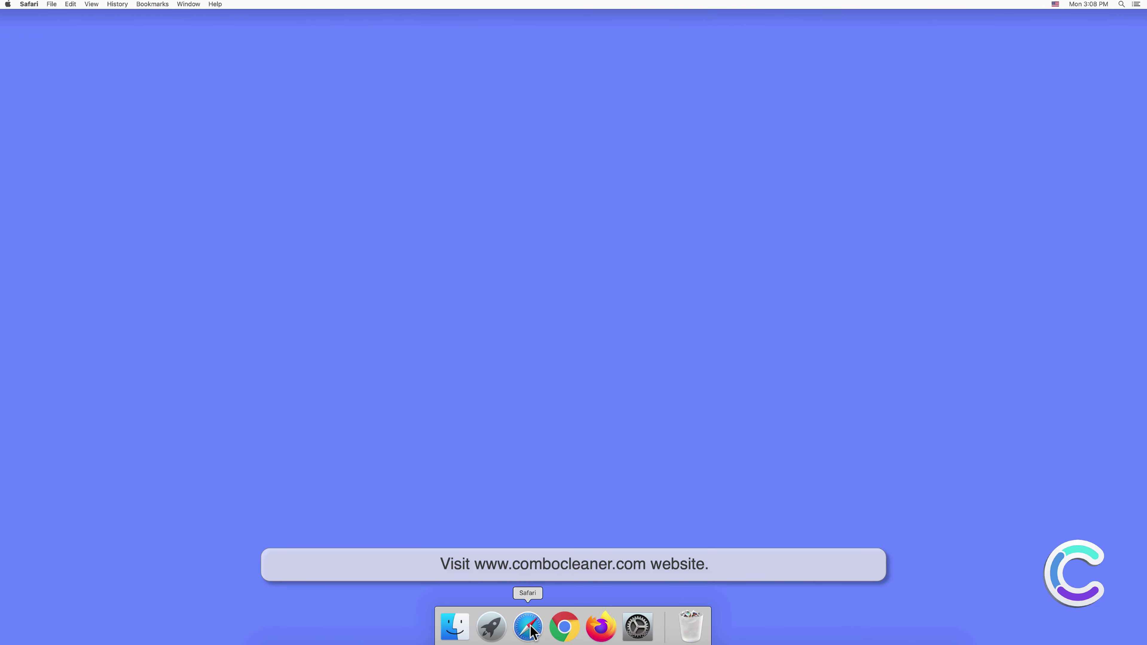
pyautogui.write('ww')
pyautogui.write('w')
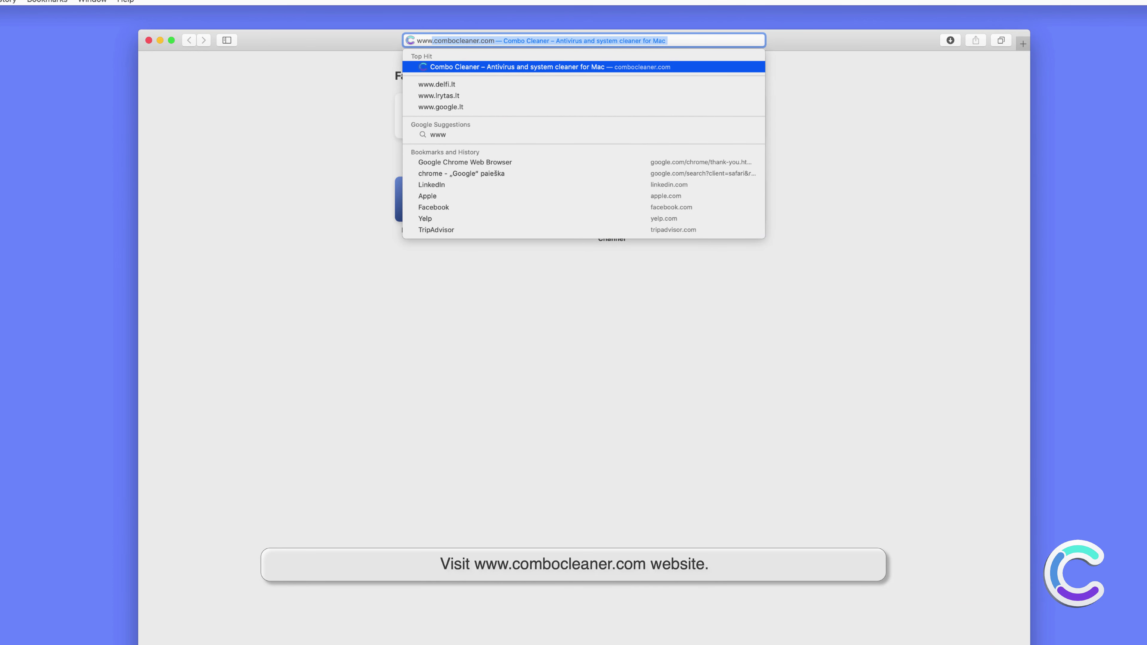
pyautogui.write('.combocleane')
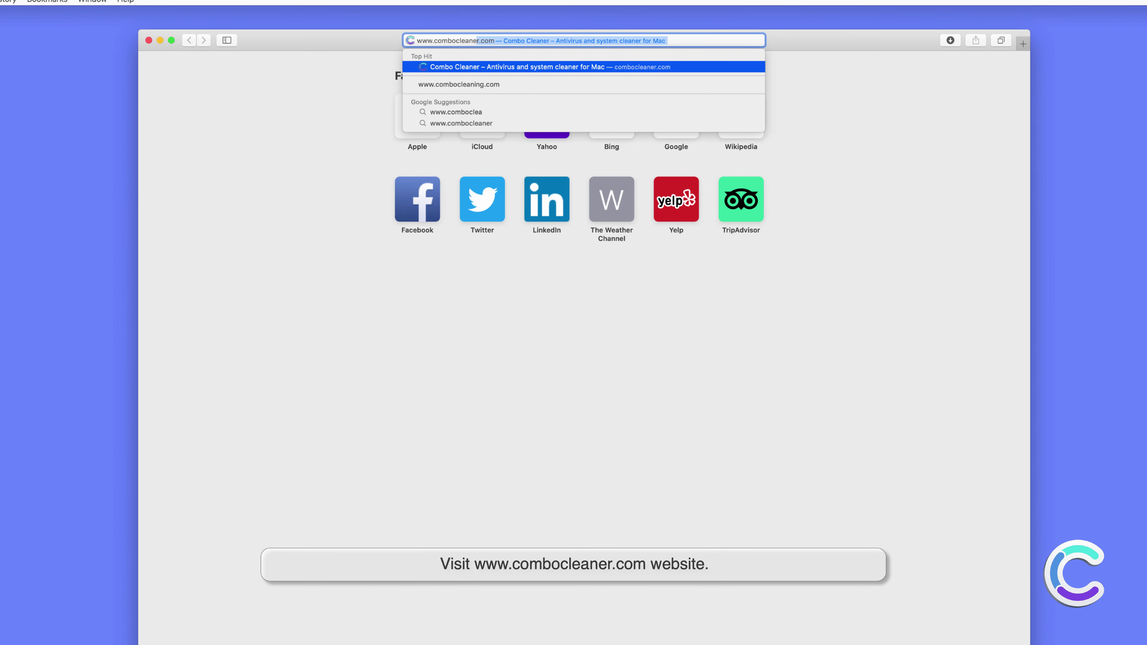
pyautogui.write('r.com')
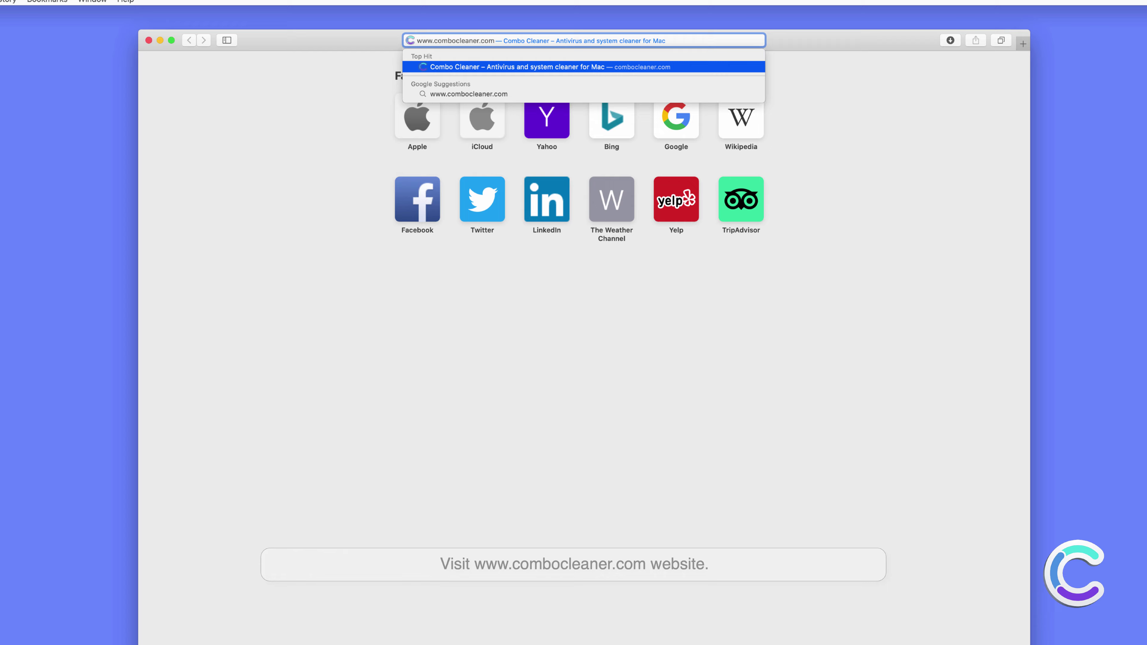
pyautogui.press('Return')
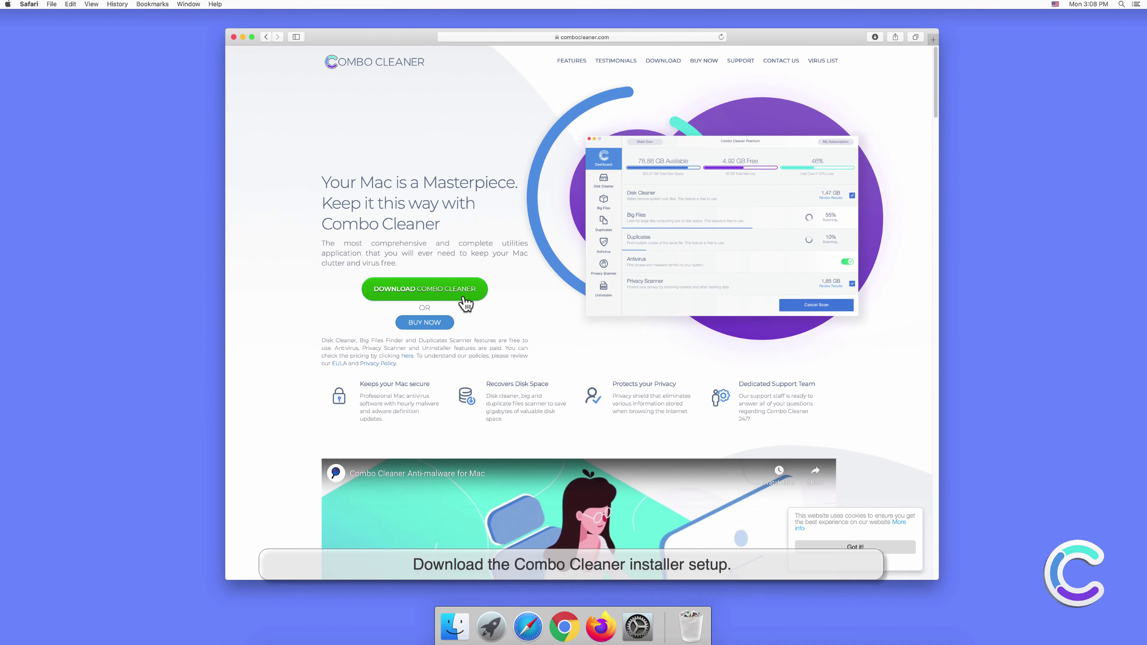
pyautogui.click(873, 38)
pyautogui.click(867, 74)
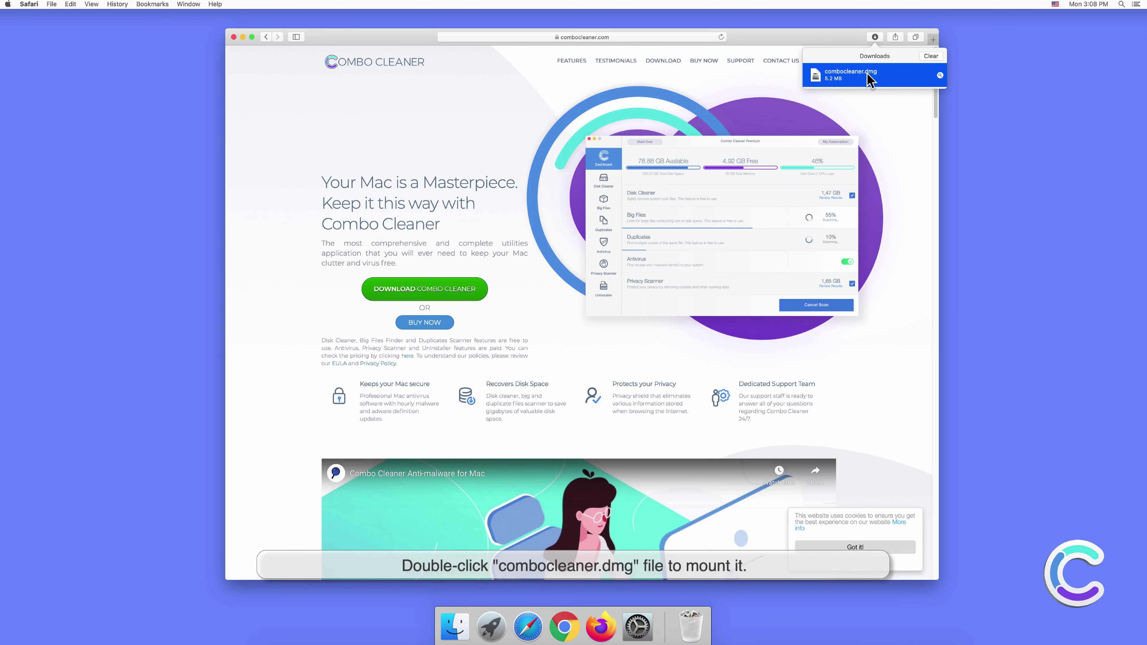
# Step: Mount combocleaner.dmg, copy Combo Cleaner into Applications, and close the installer and Safari windows
pyautogui.doubleClick(866, 73)
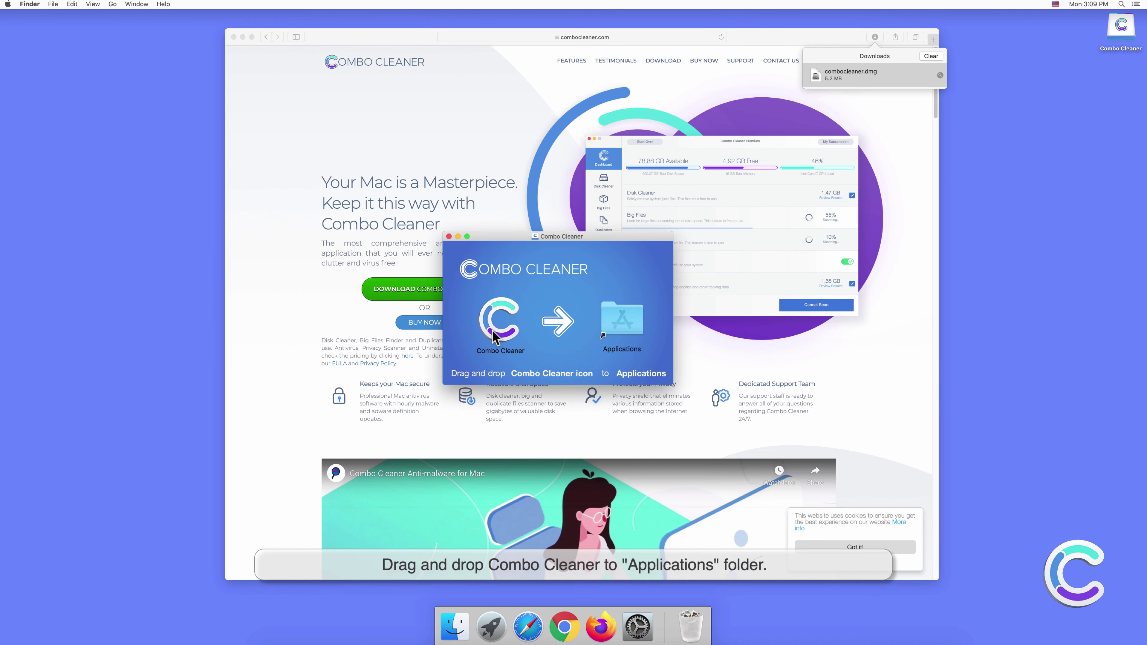
pyautogui.moveTo(497, 335); pyautogui.dragTo(614, 332)
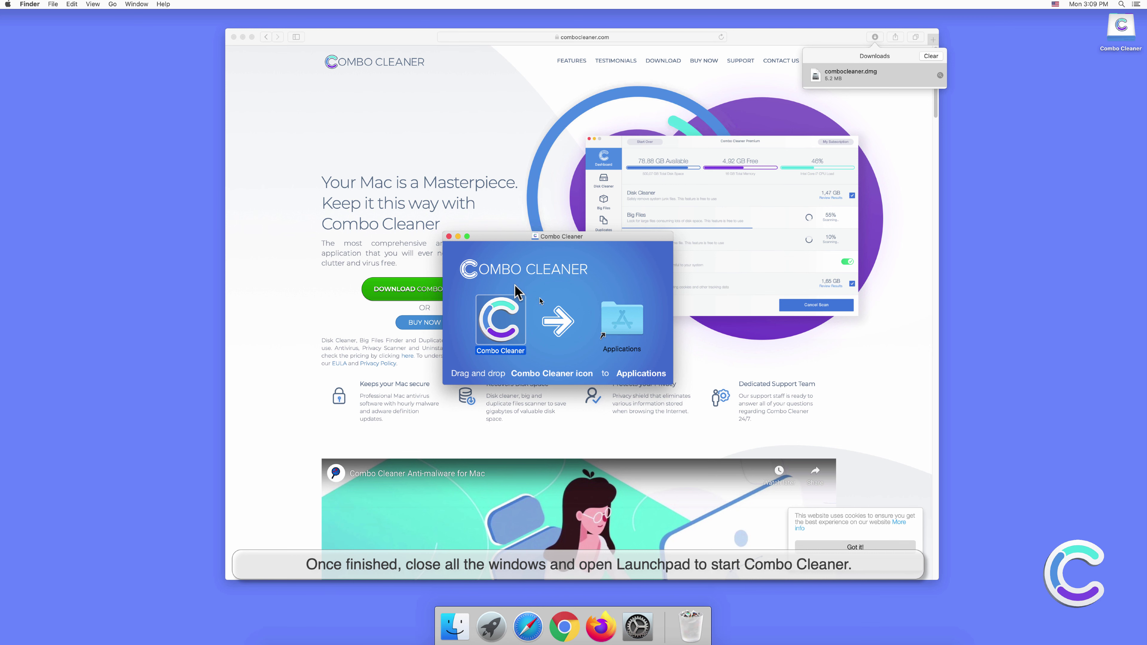
pyautogui.click(448, 236)
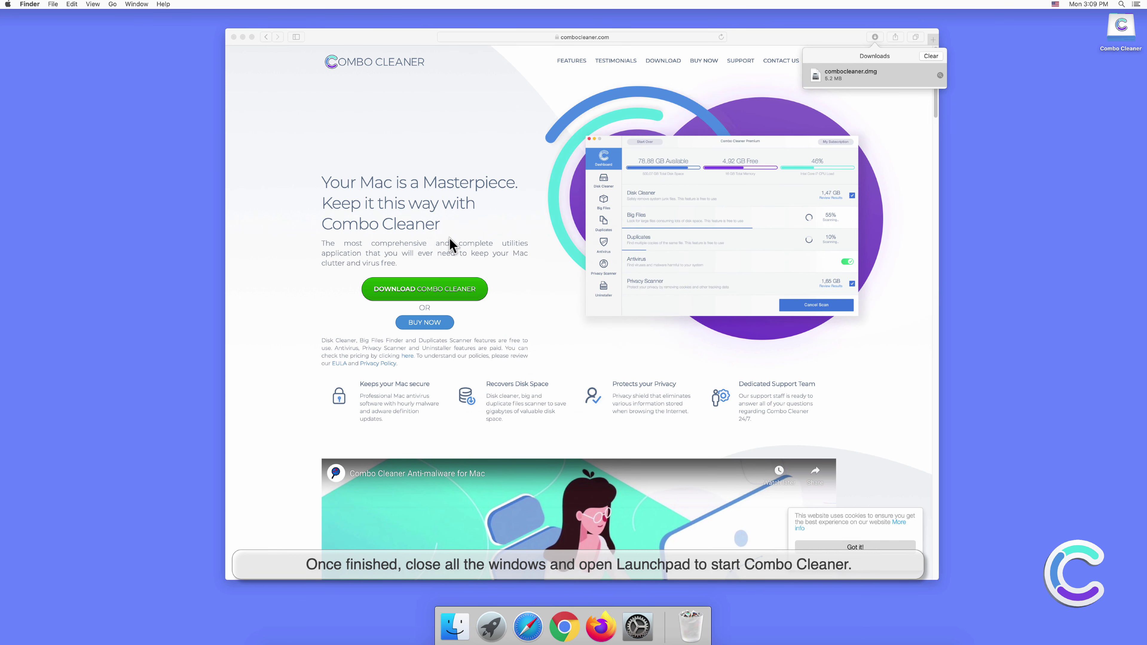
pyautogui.click(235, 38)
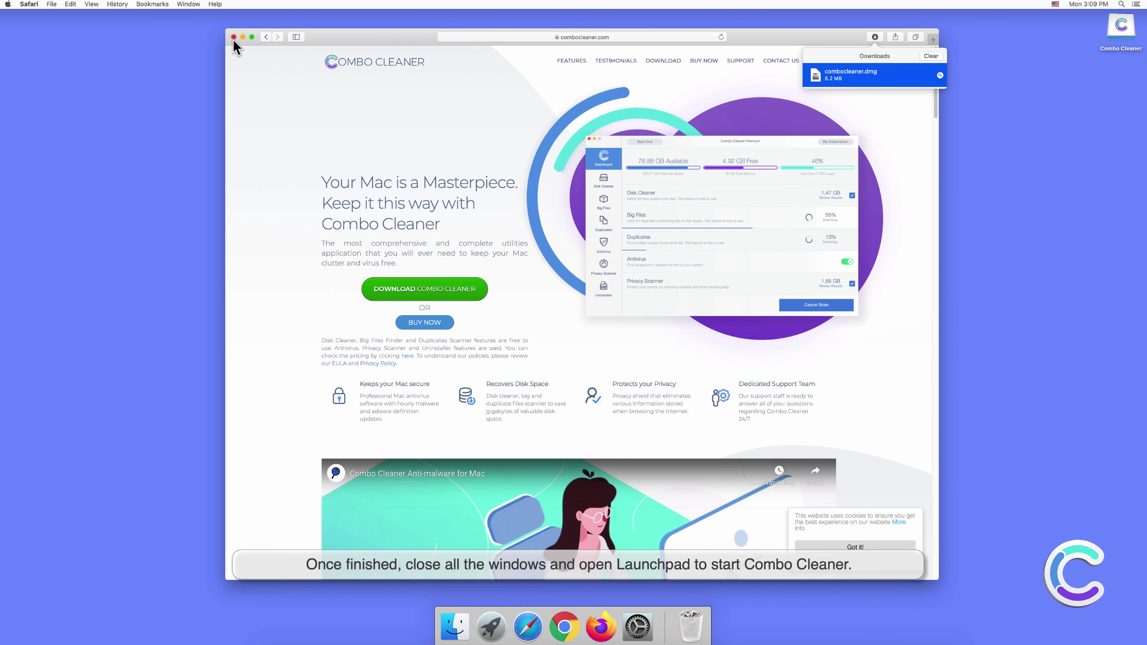
pyautogui.click(233, 37)
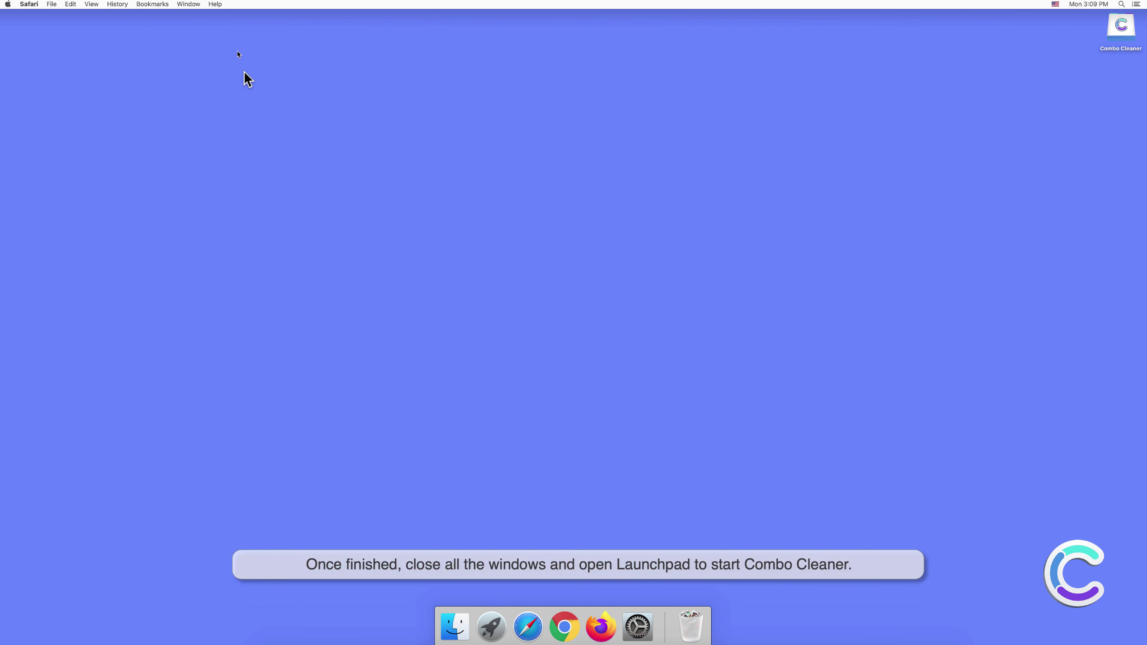
# Step: Start Combo Cleaner from Launchpad and allow the Internet-downloaded app to open
pyautogui.click(490, 622)
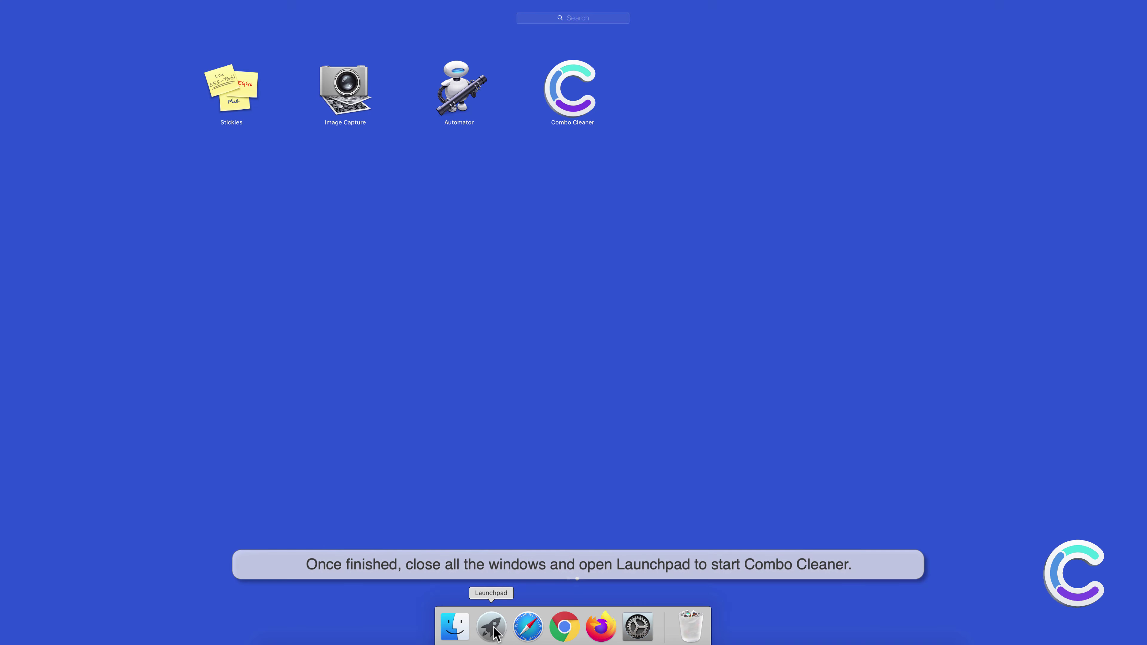
pyautogui.click(570, 115)
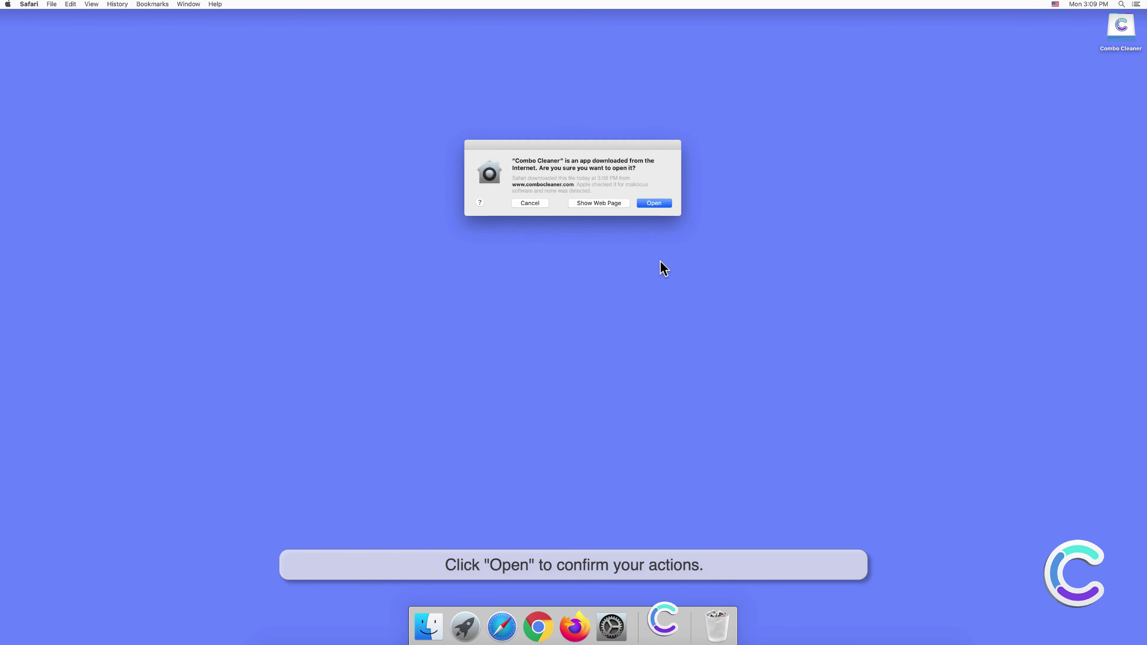
pyautogui.click(658, 203)
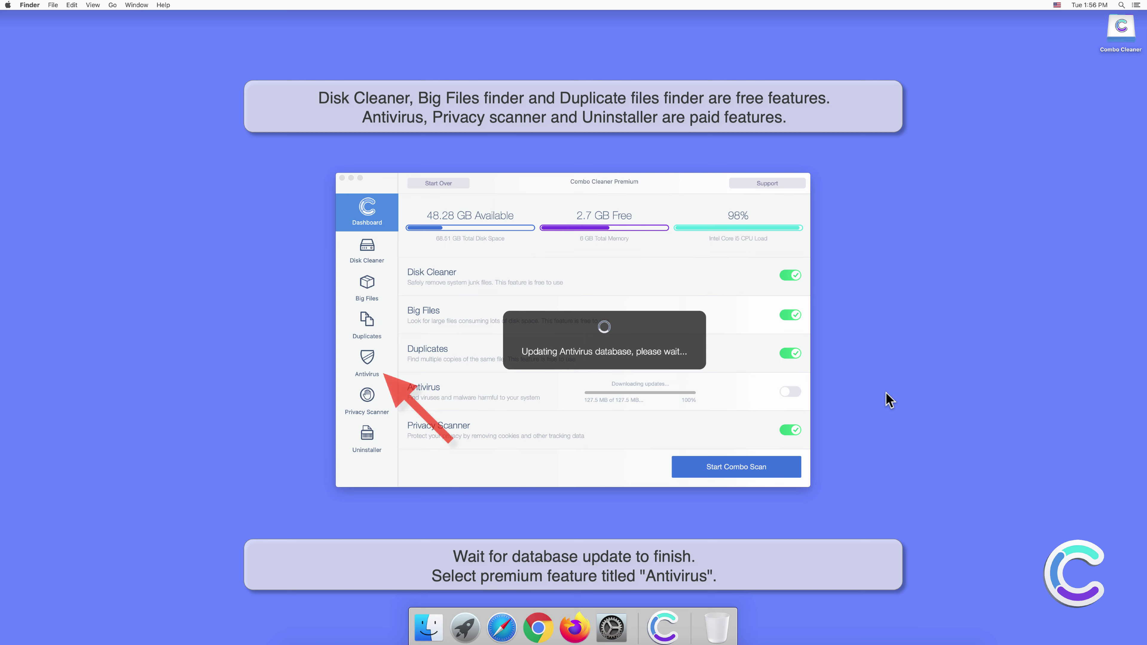
# Step: Run a Full Scan from Combo Cleaner's Antivirus section, detecting 10 mostly AdLoad adware threats
pyautogui.click(370, 358)
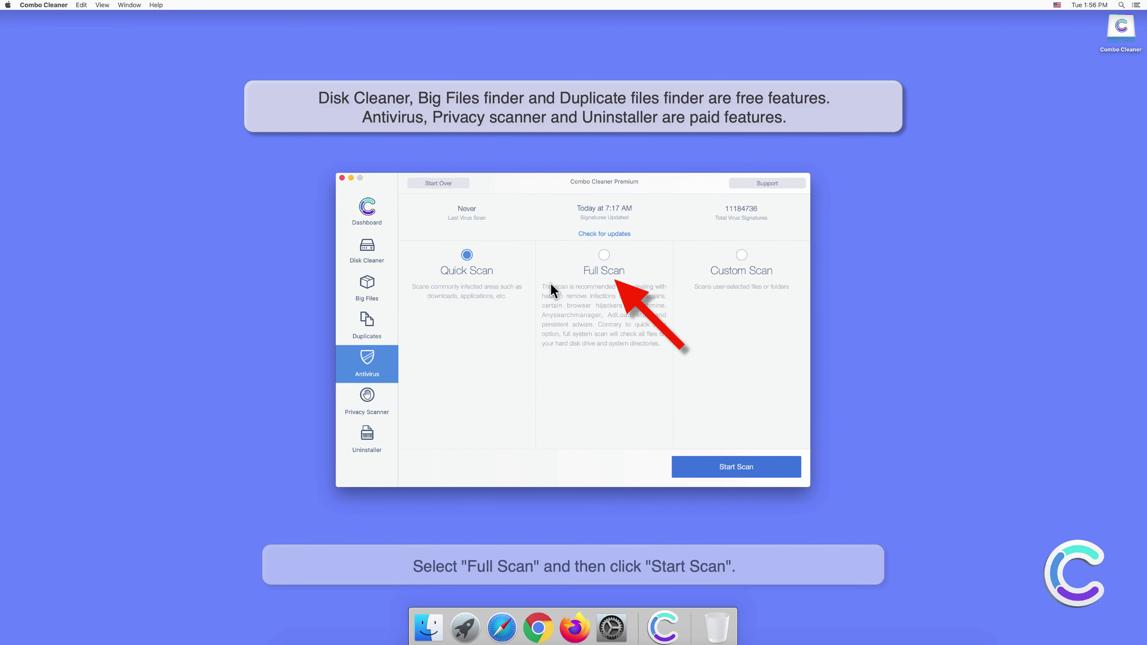
pyautogui.click(601, 256)
pyautogui.click(733, 457)
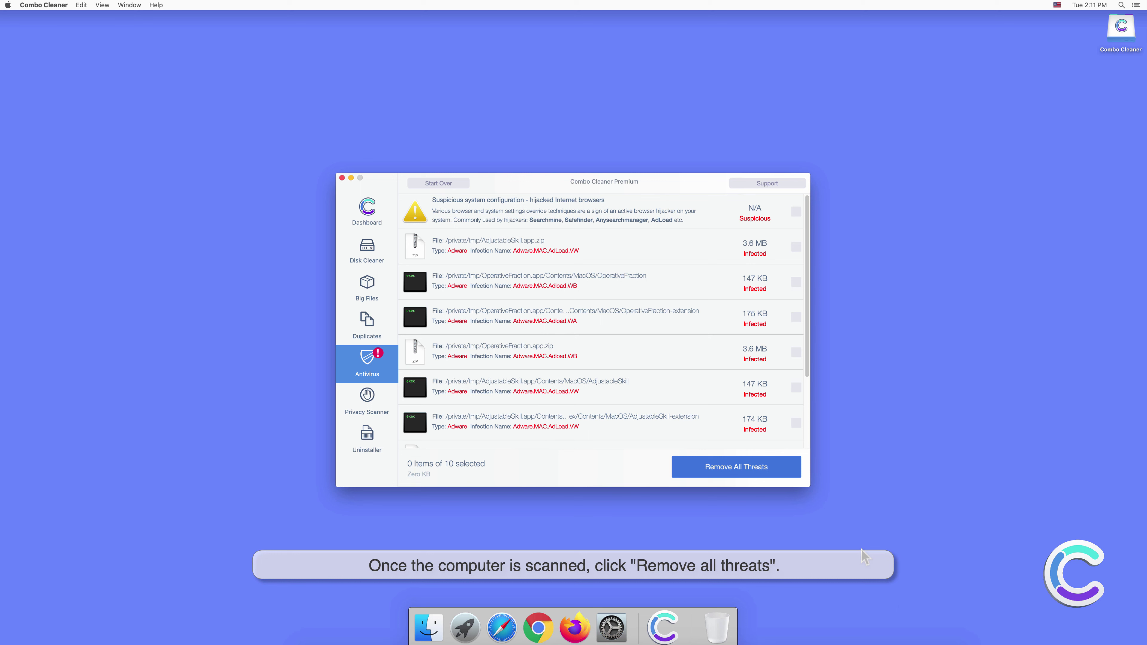
# Step: Remove all detected threats, authorizing with the administrator password, and accept restarting now
pyautogui.click(743, 470)
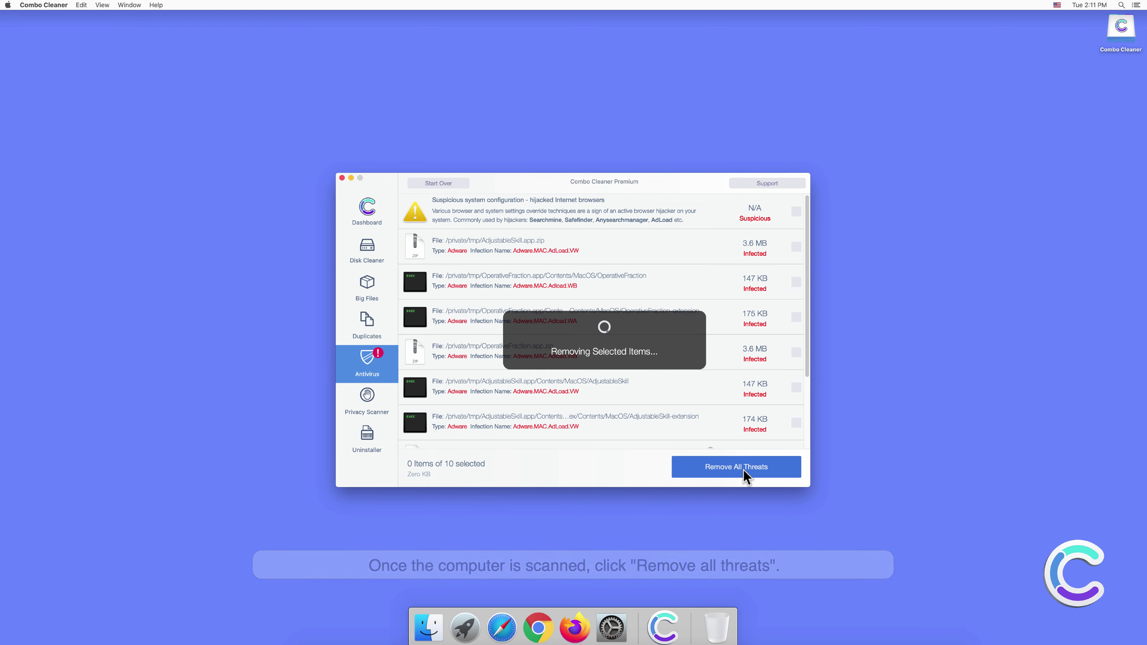
pyautogui.click(632, 203)
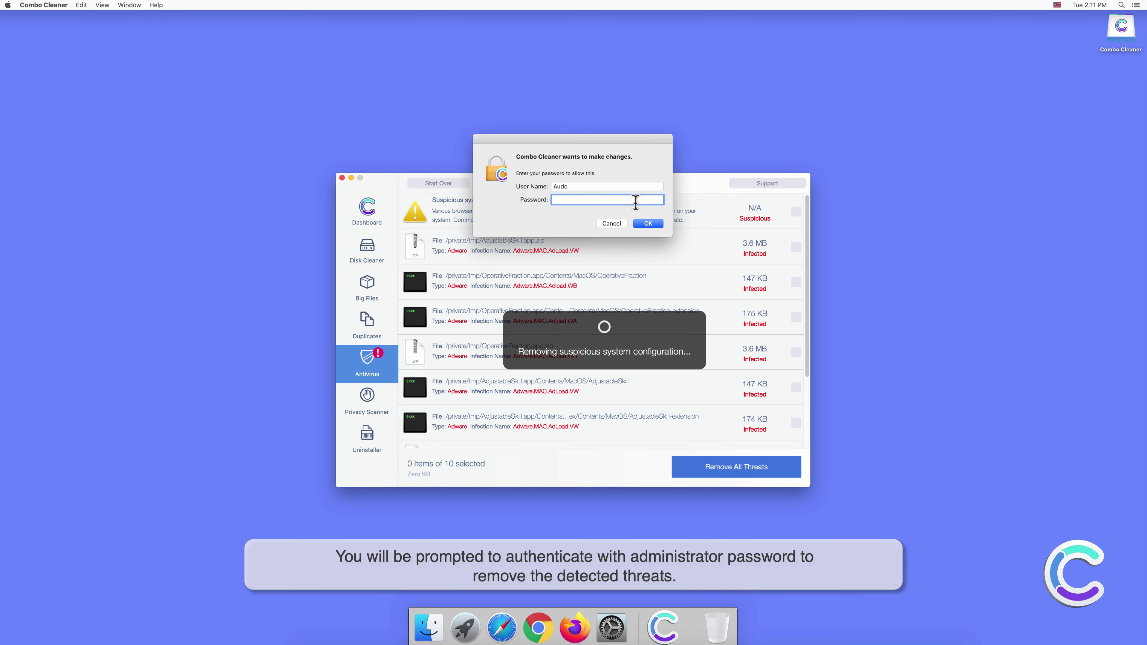
pyautogui.write('••••••')
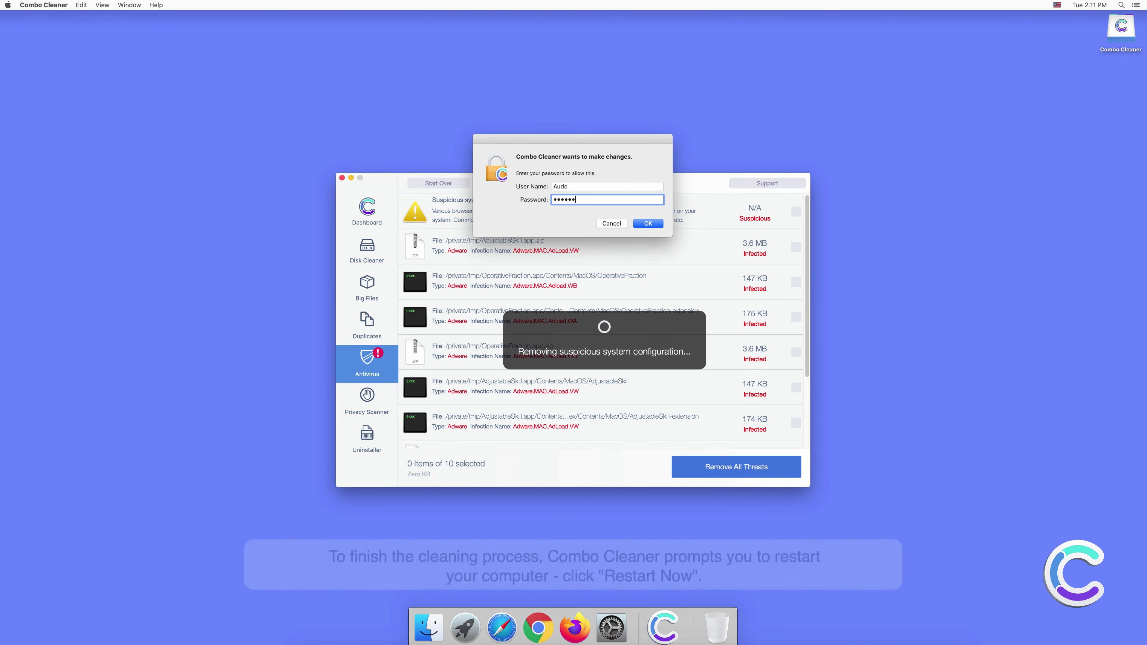
pyautogui.click(646, 225)
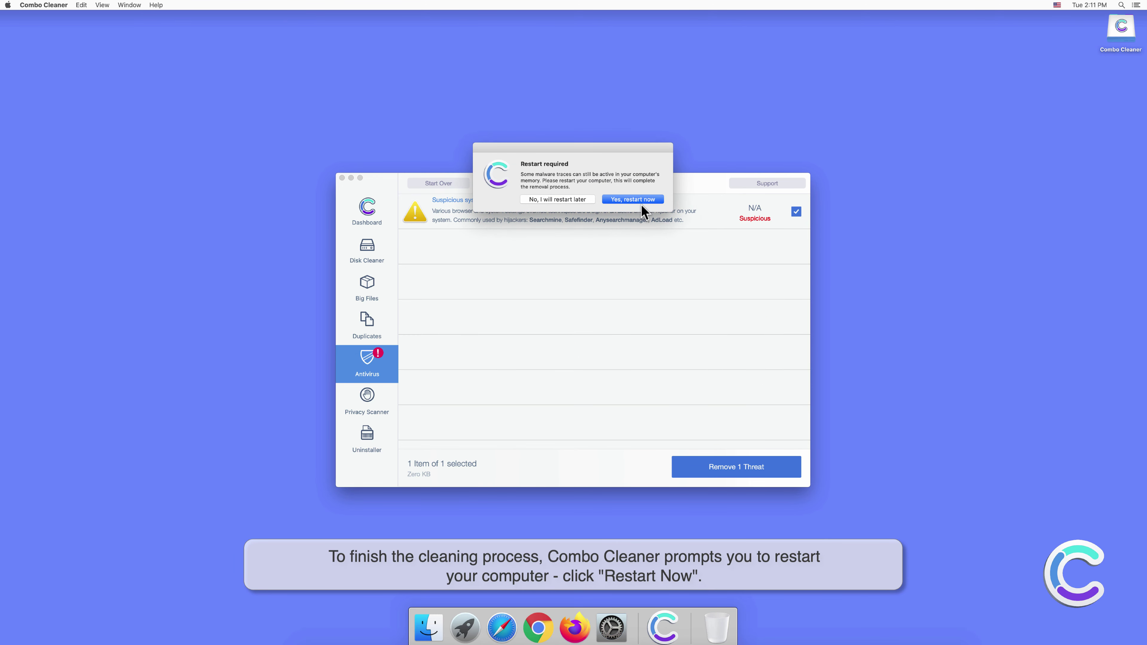
pyautogui.click(641, 202)
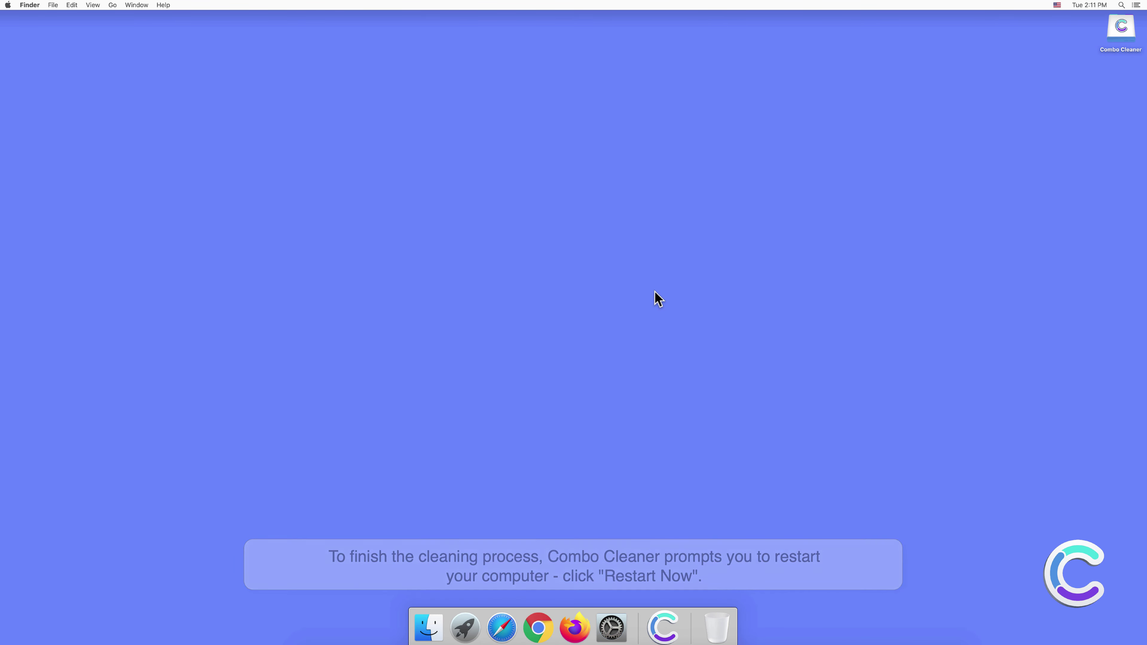